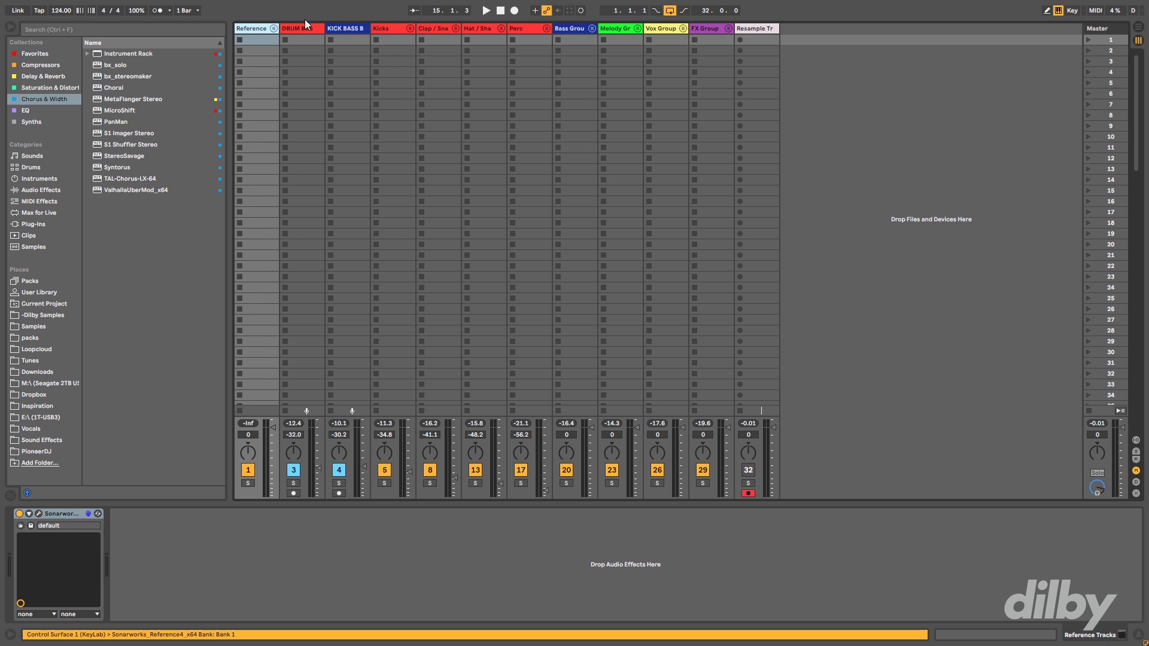
- Review the session's tracks from DRUM BUS and KICK BASS BUS through the percussion and bass groups to the Resample Track
{"action": "left_click", "coordinate": [302, 28]}
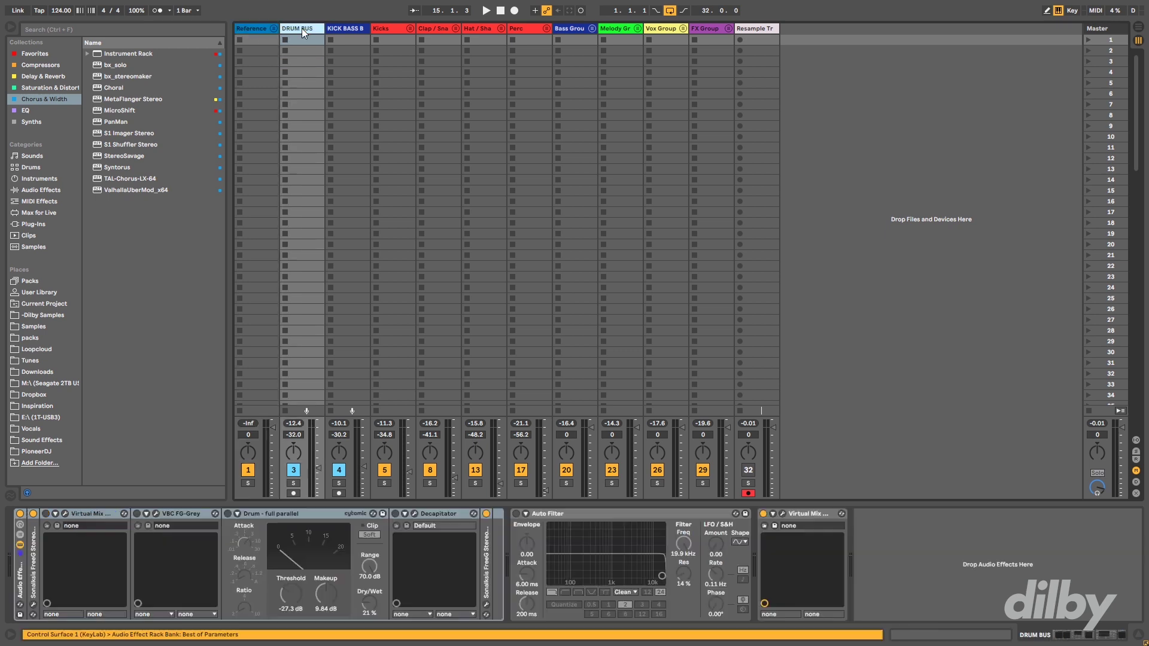
{"action": "left_click", "coordinate": [338, 28]}
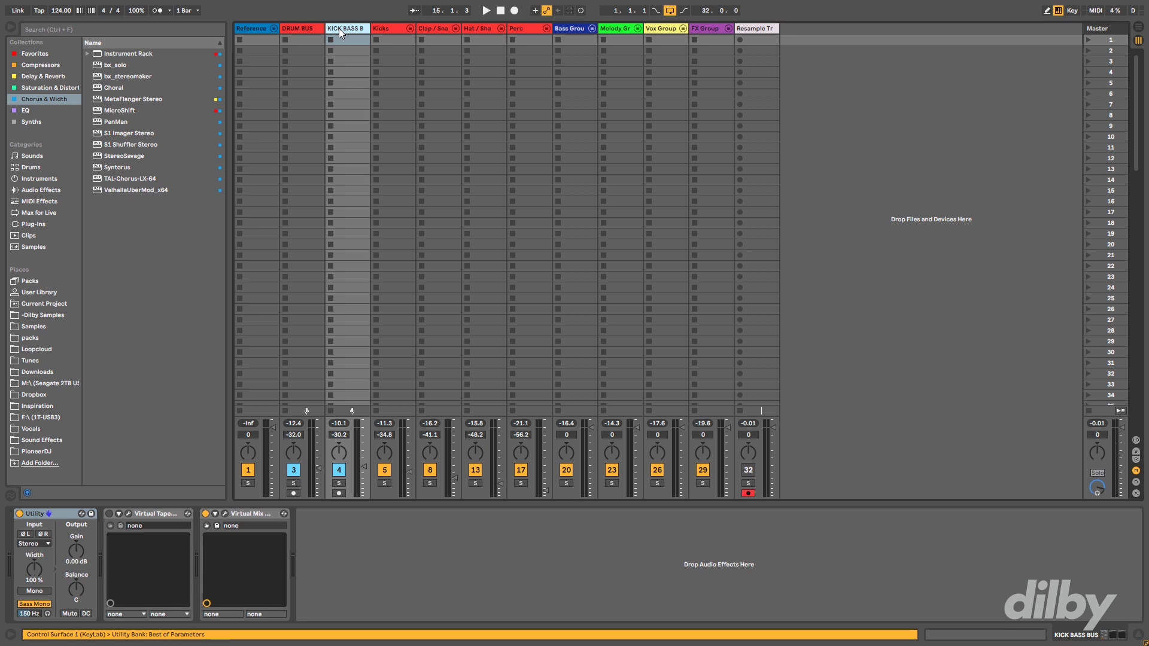
{"action": "left_click", "coordinate": [392, 51]}
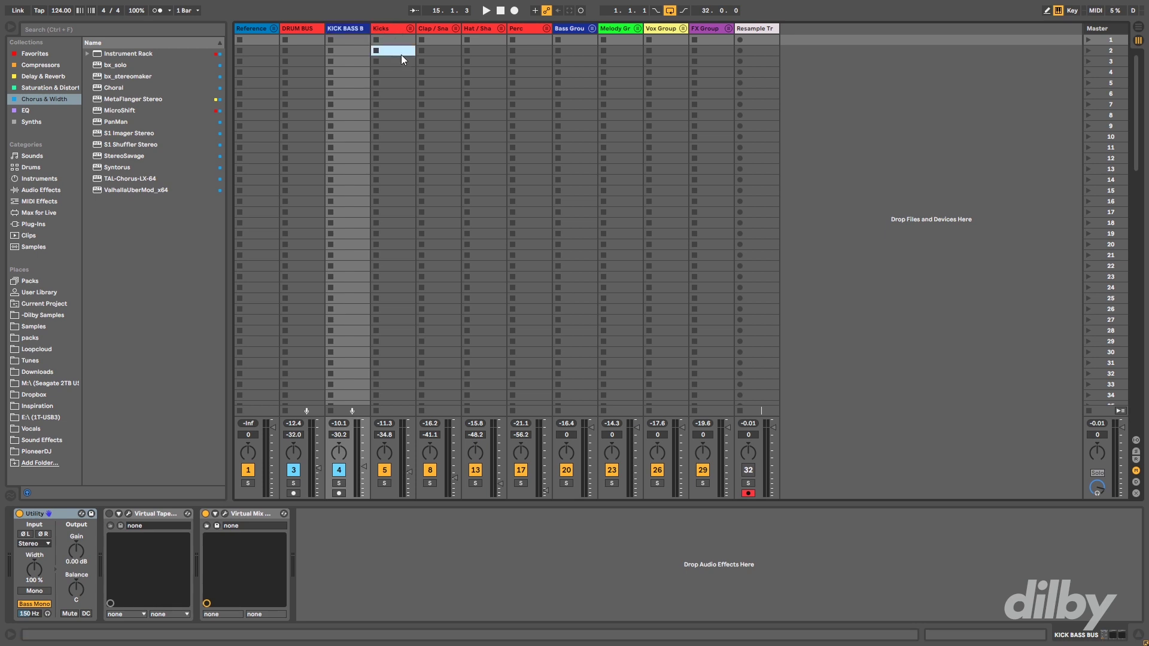
{"action": "left_click_drag", "start_coordinate": [392, 55], "coordinate": [540, 53]}
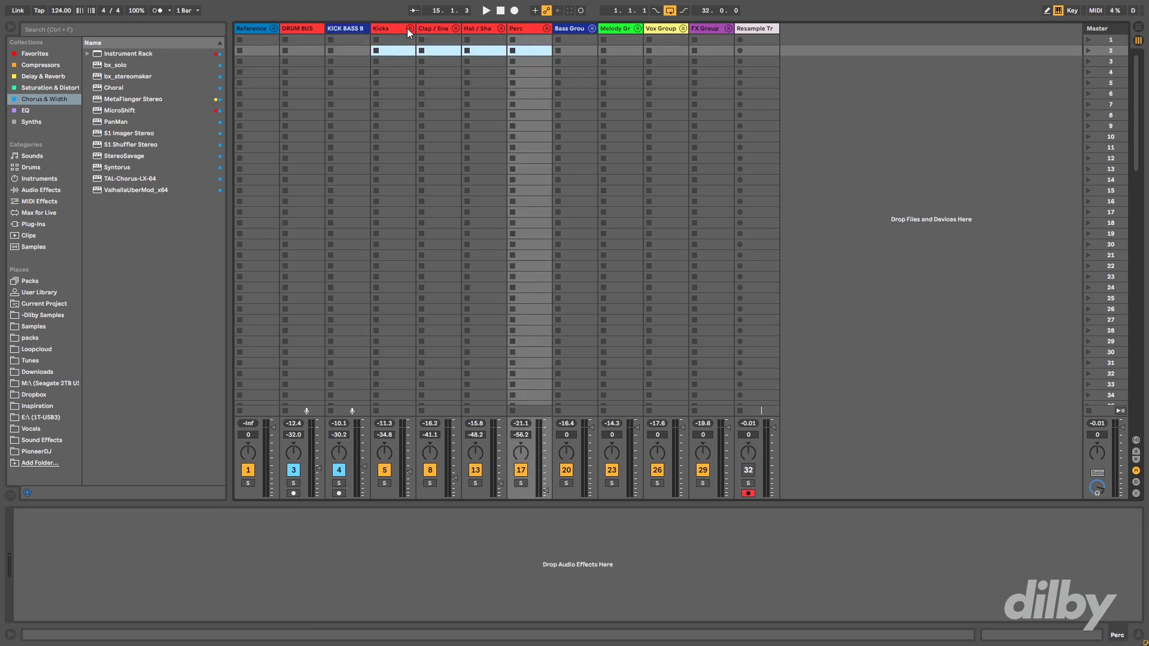
{"action": "left_click", "coordinate": [432, 28]}
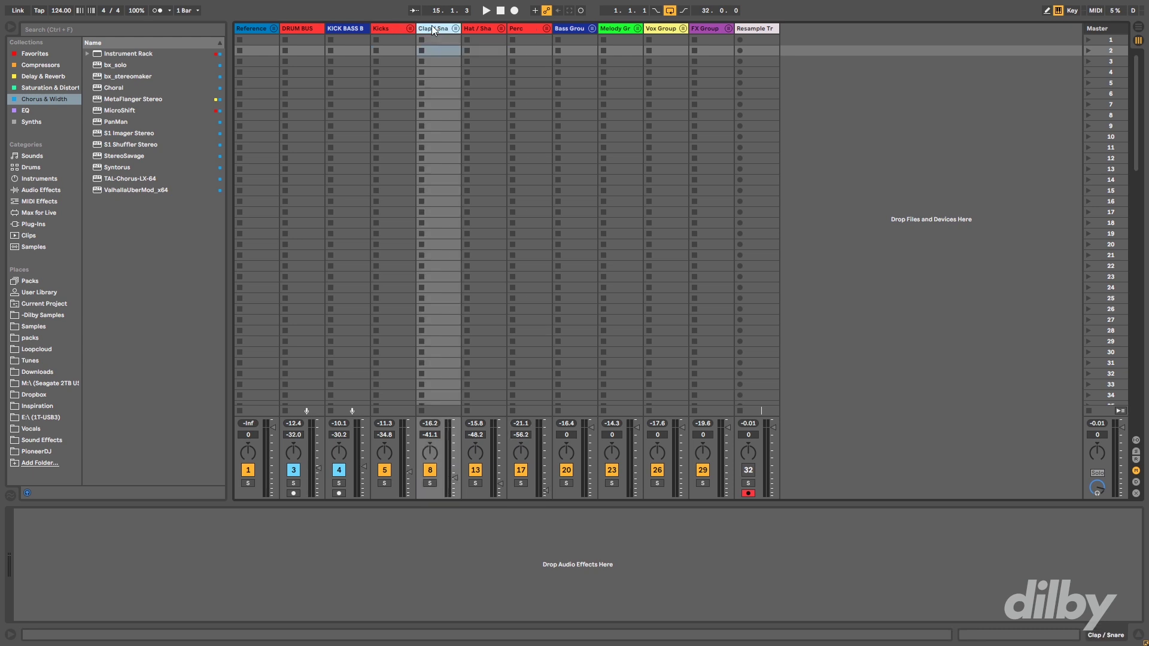
{"action": "left_click", "coordinate": [483, 30]}
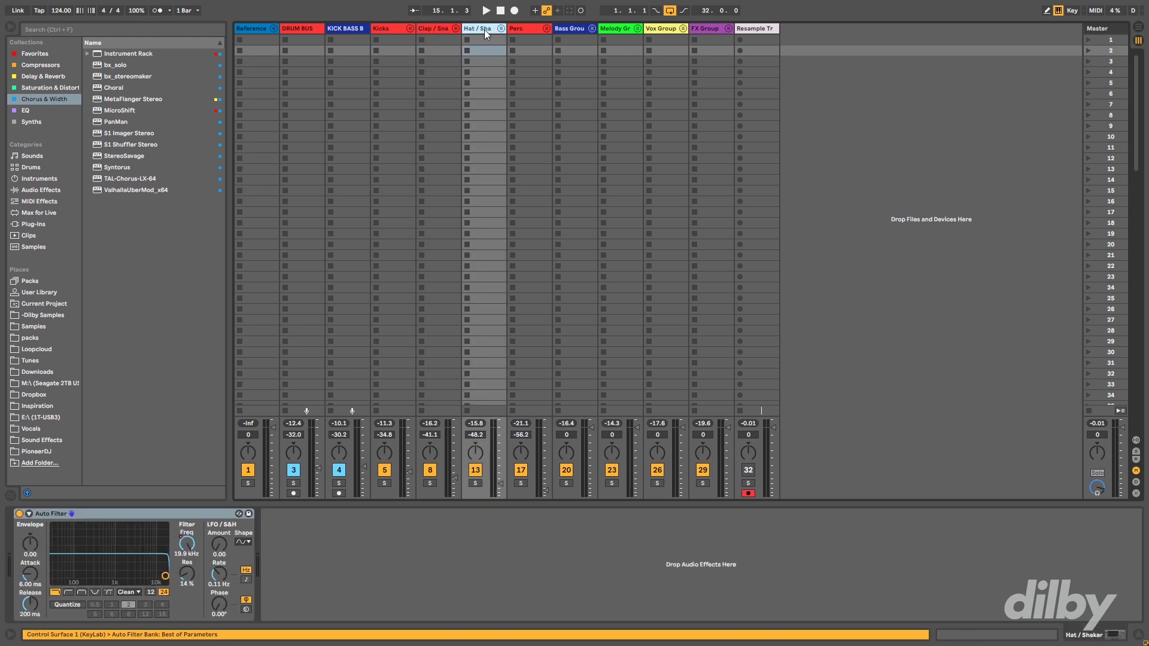
{"action": "left_click", "coordinate": [527, 30]}
{"action": "left_click", "coordinate": [572, 28]}
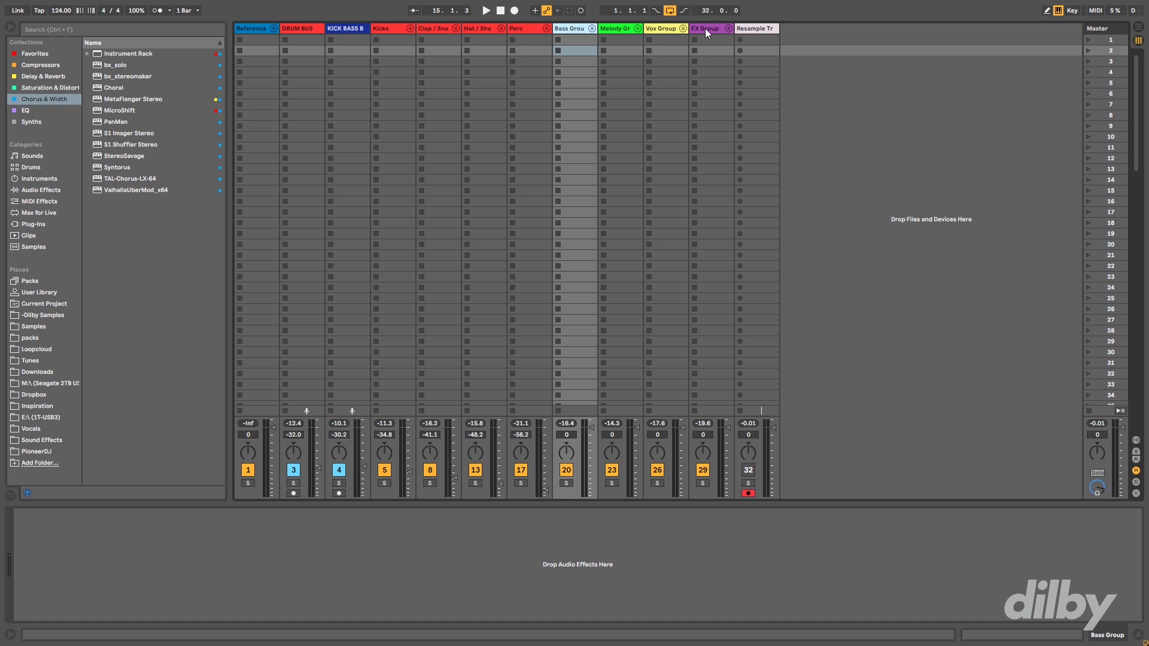
{"action": "left_click", "coordinate": [762, 28]}
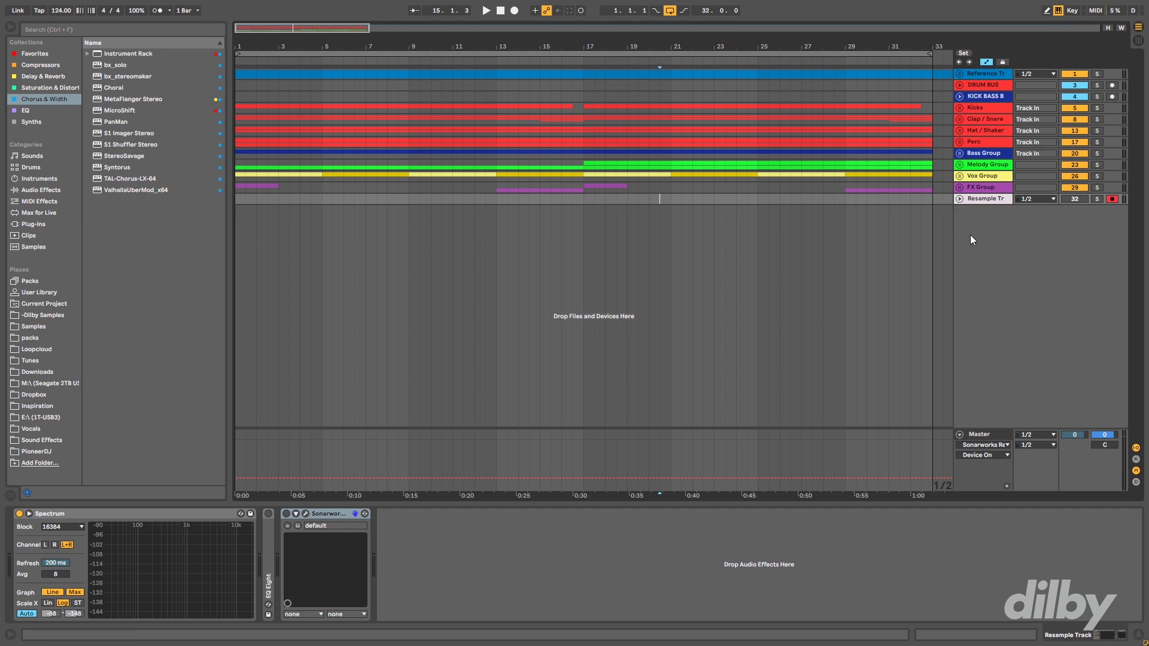
- In the Arrangement, inspect the Kicks group, Bass Group and KICK BASS BUS one after another
{"action": "left_click", "coordinate": [974, 109]}
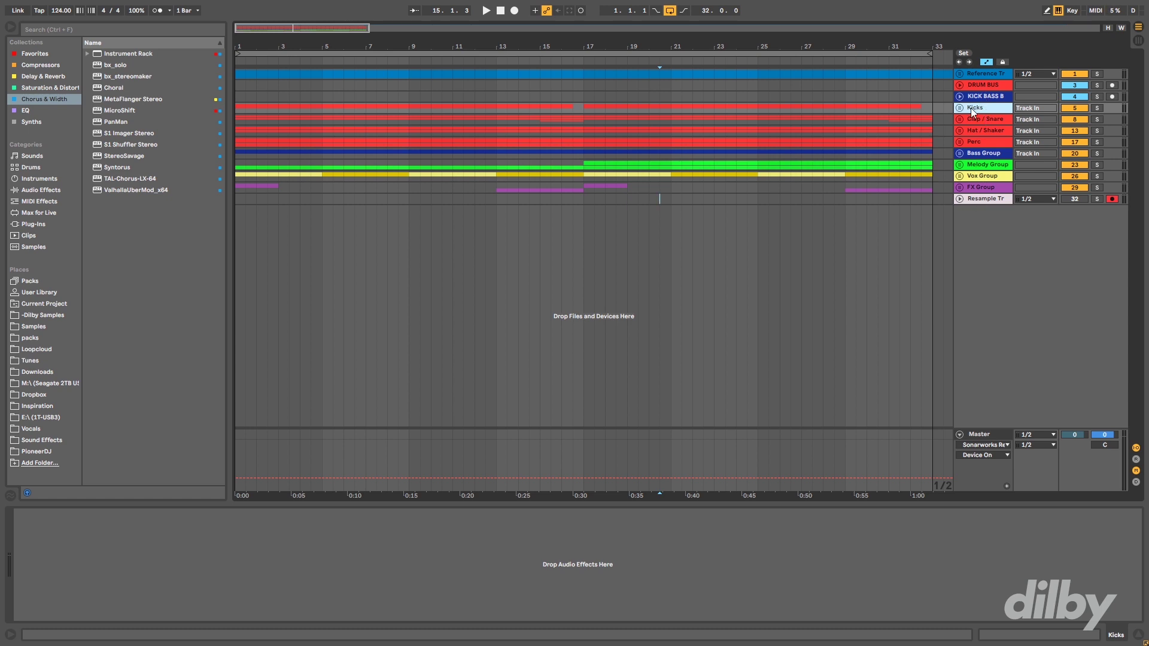
{"action": "left_click", "coordinate": [978, 154]}
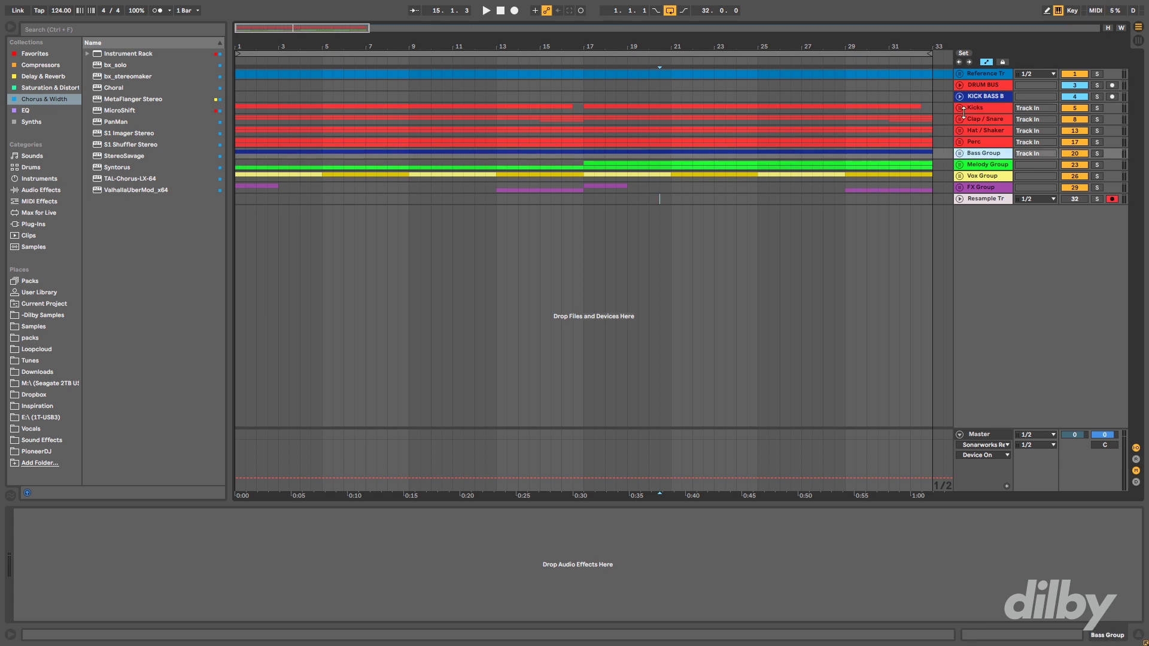
{"action": "left_click", "coordinate": [982, 96]}
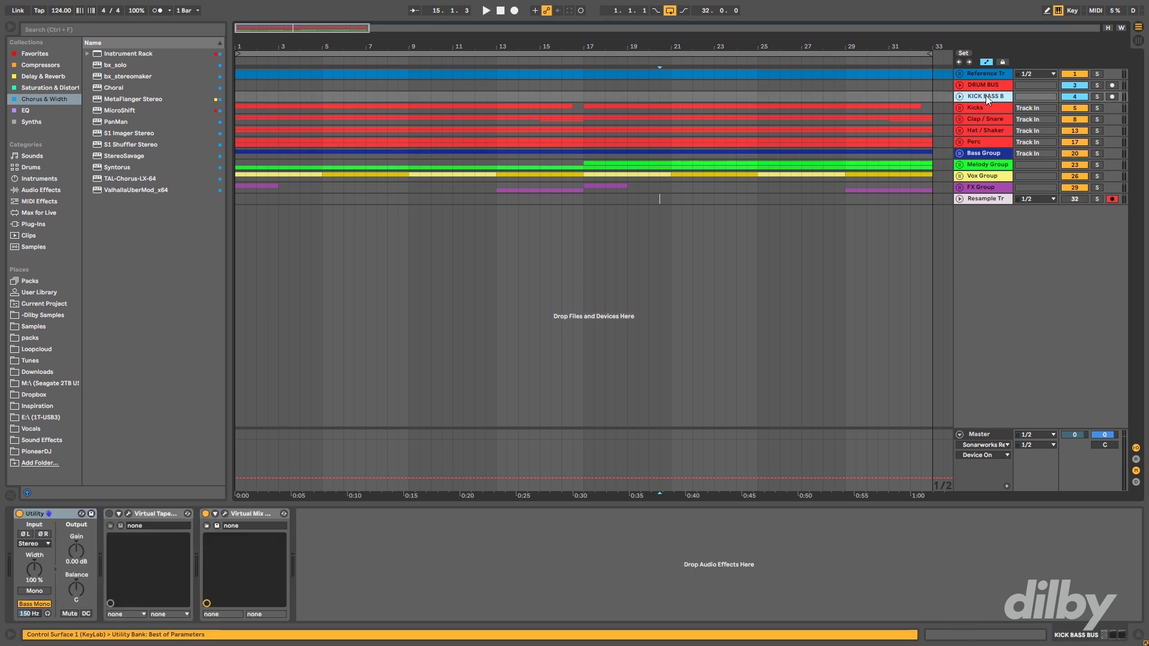
- Unfold the Kicks group and its Kick track, and check the Kick track's output routing with Kicks chosen as destination
{"action": "left_click", "coordinate": [959, 107]}
{"action": "left_click", "coordinate": [962, 160]}
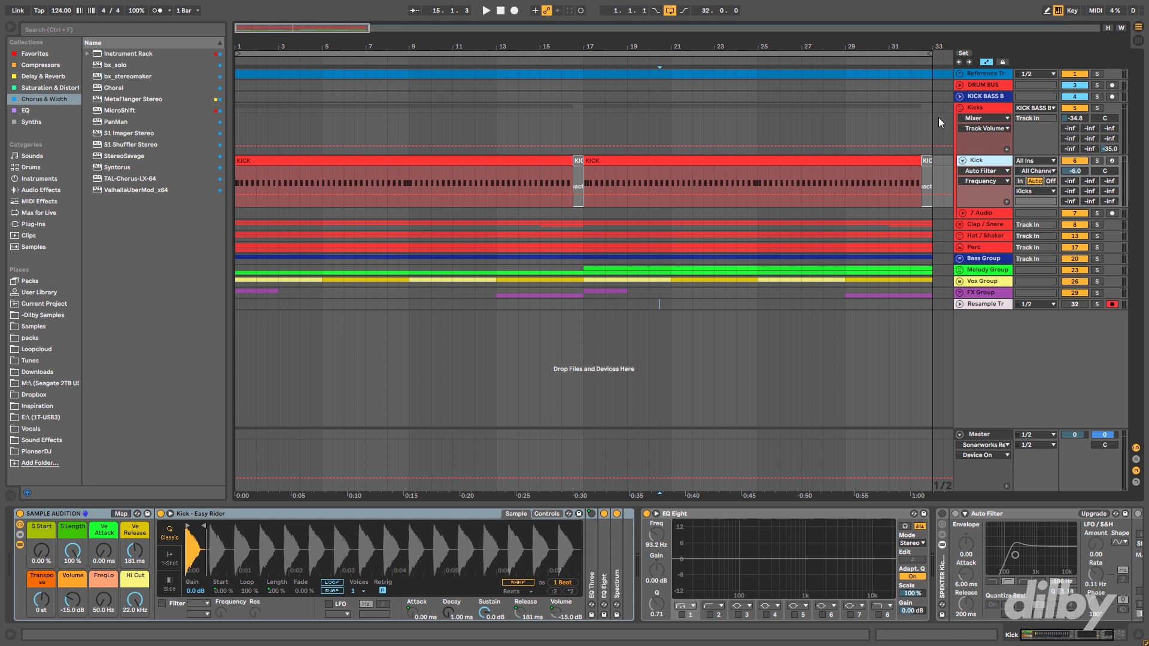
{"action": "left_click", "coordinate": [1054, 192]}
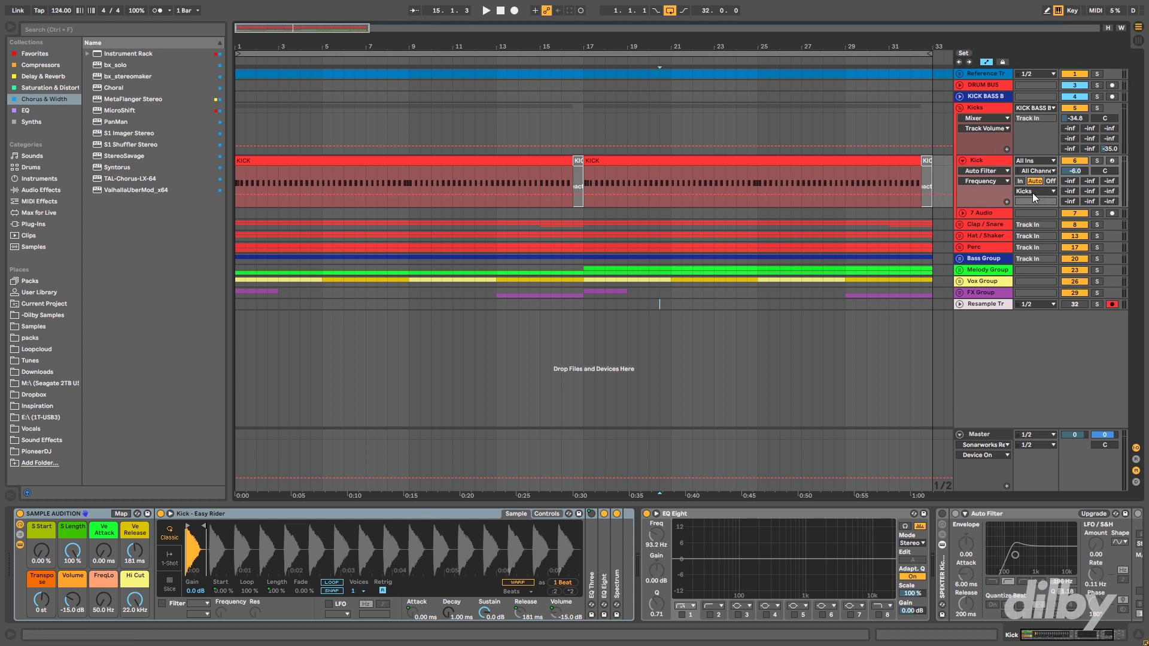
{"action": "left_click", "coordinate": [1026, 194]}
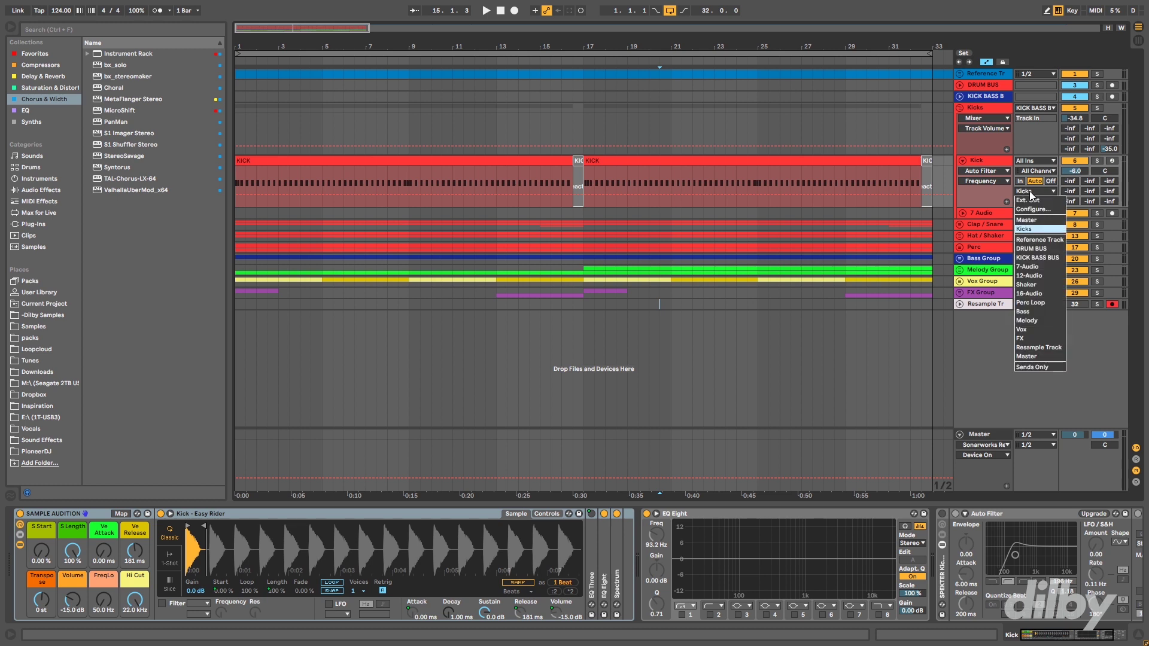
{"action": "left_click", "coordinate": [1035, 228]}
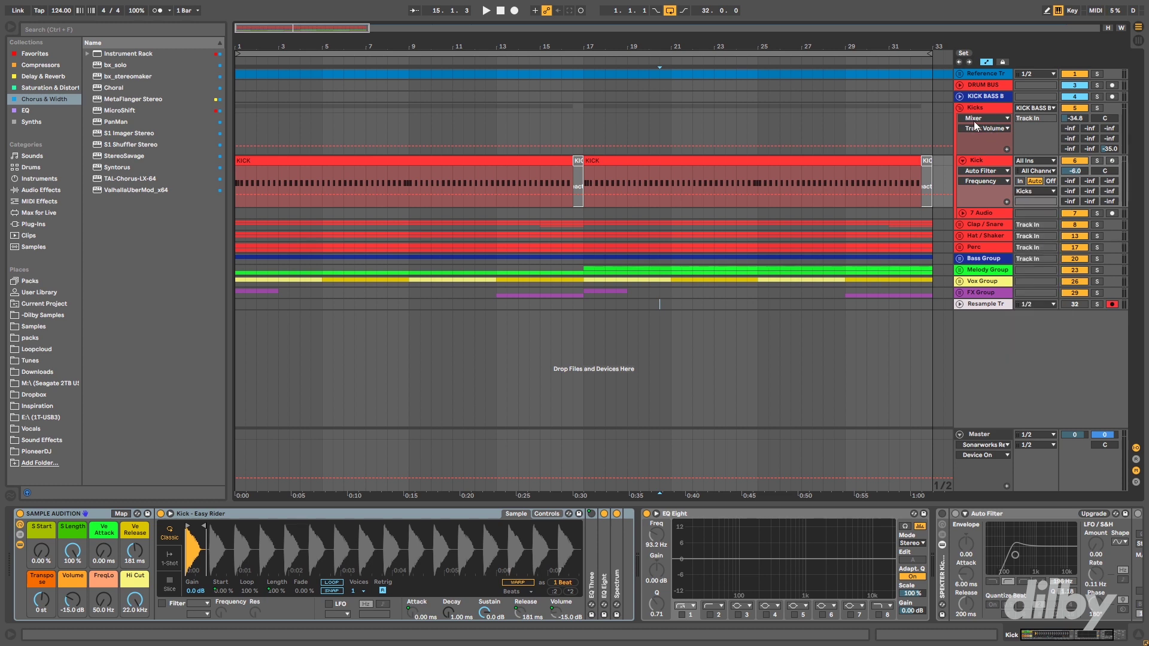
- Check the Kicks group's output routing, choosing KICK BASS BUS as its destination
{"action": "left_click", "coordinate": [991, 110]}
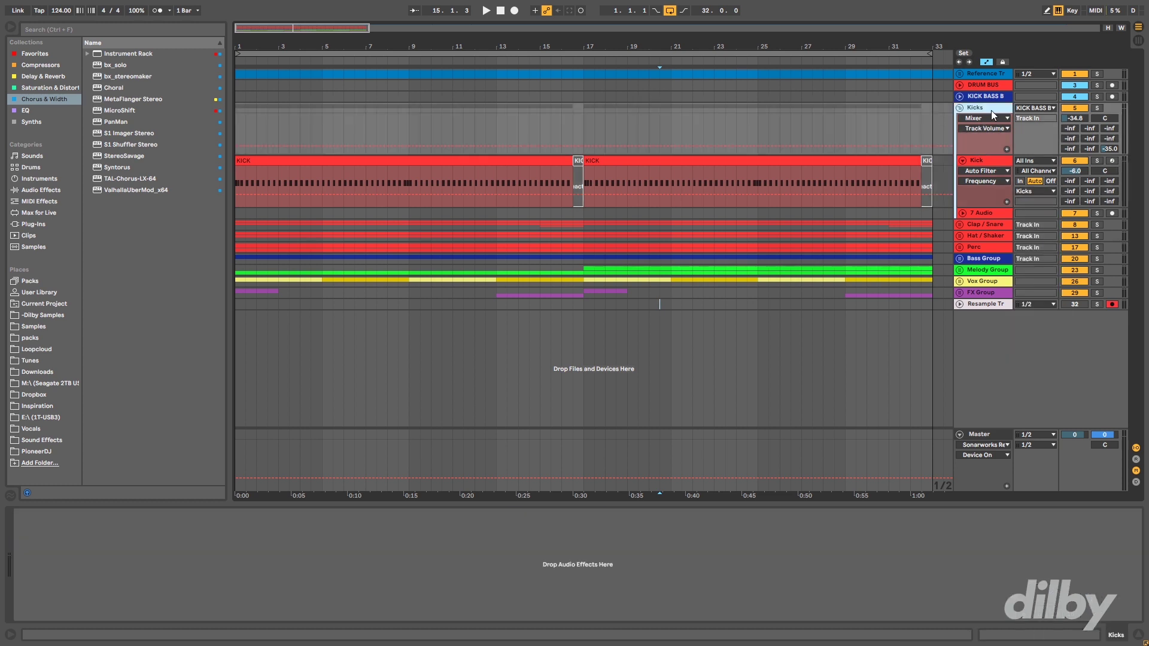
{"action": "left_click", "coordinate": [1044, 108]}
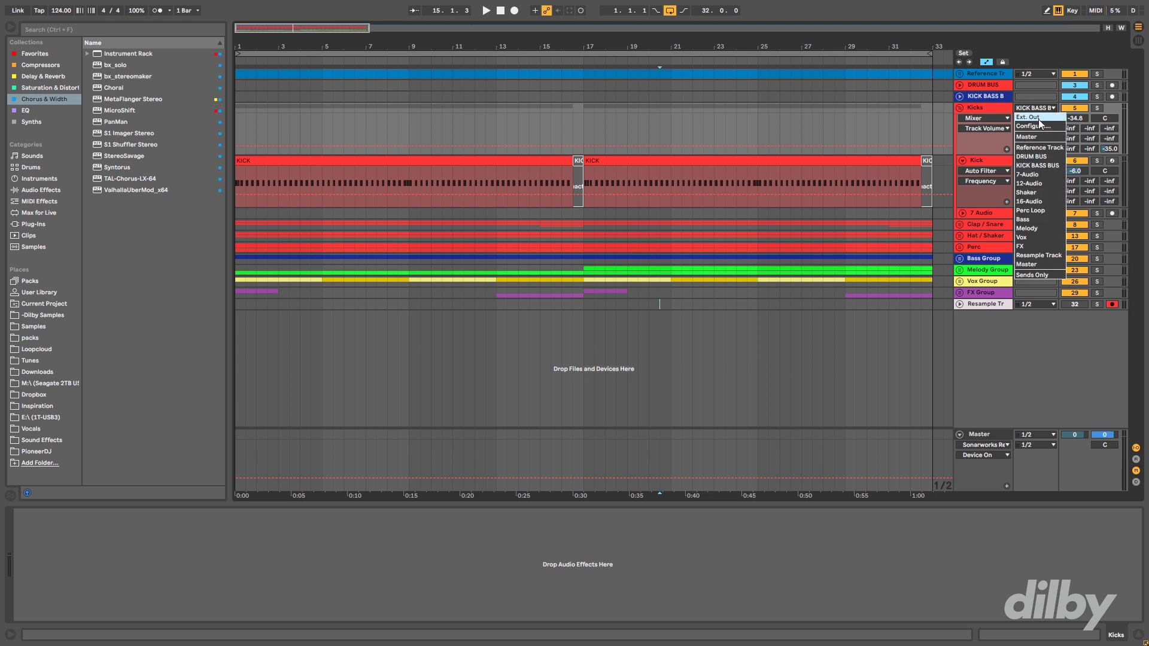
{"action": "left_click", "coordinate": [1040, 164]}
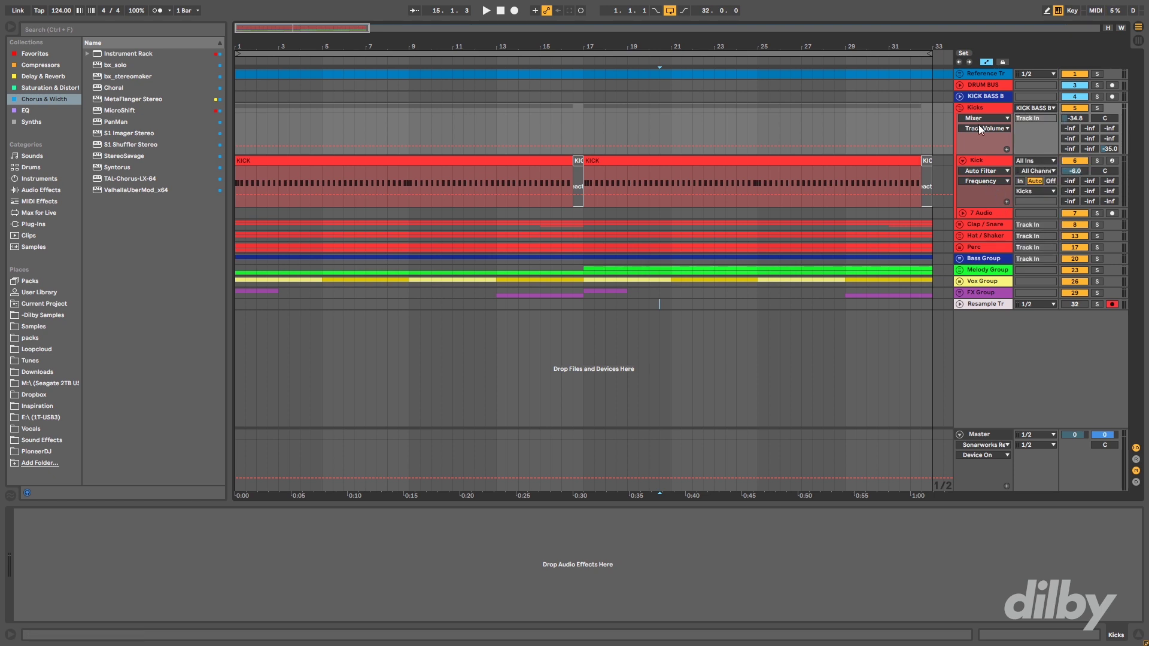
- Unfold KICK BASS BUS to view its output routing, and collapse all tracks again
{"action": "left_click", "coordinate": [975, 97]}
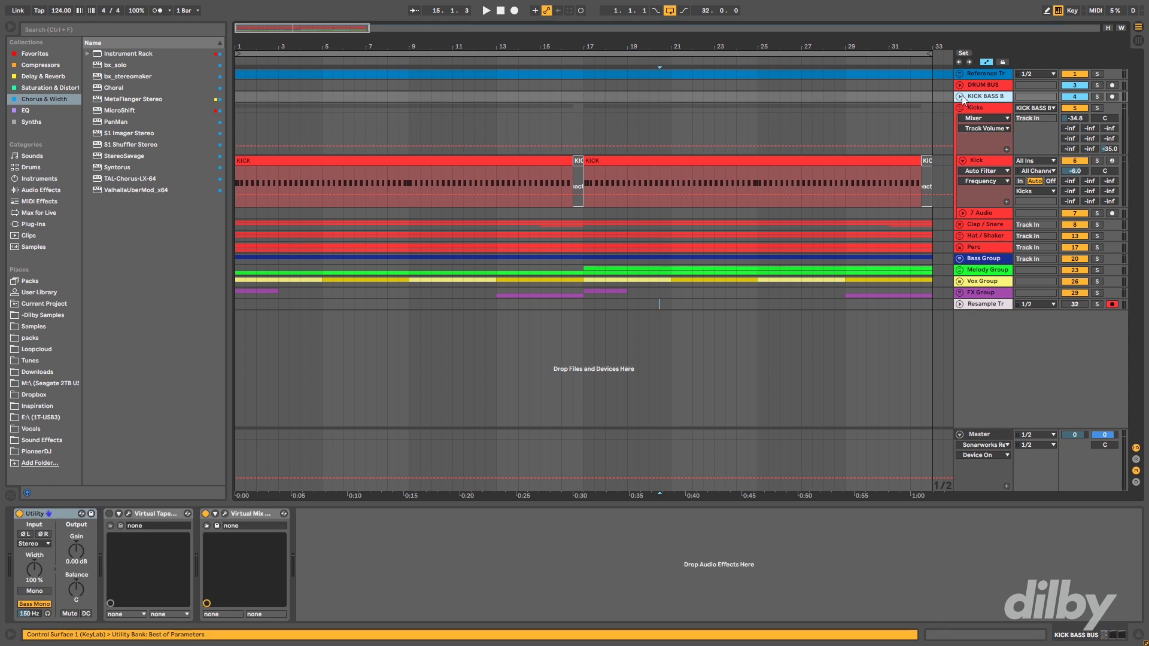
{"action": "left_click", "coordinate": [960, 95]}
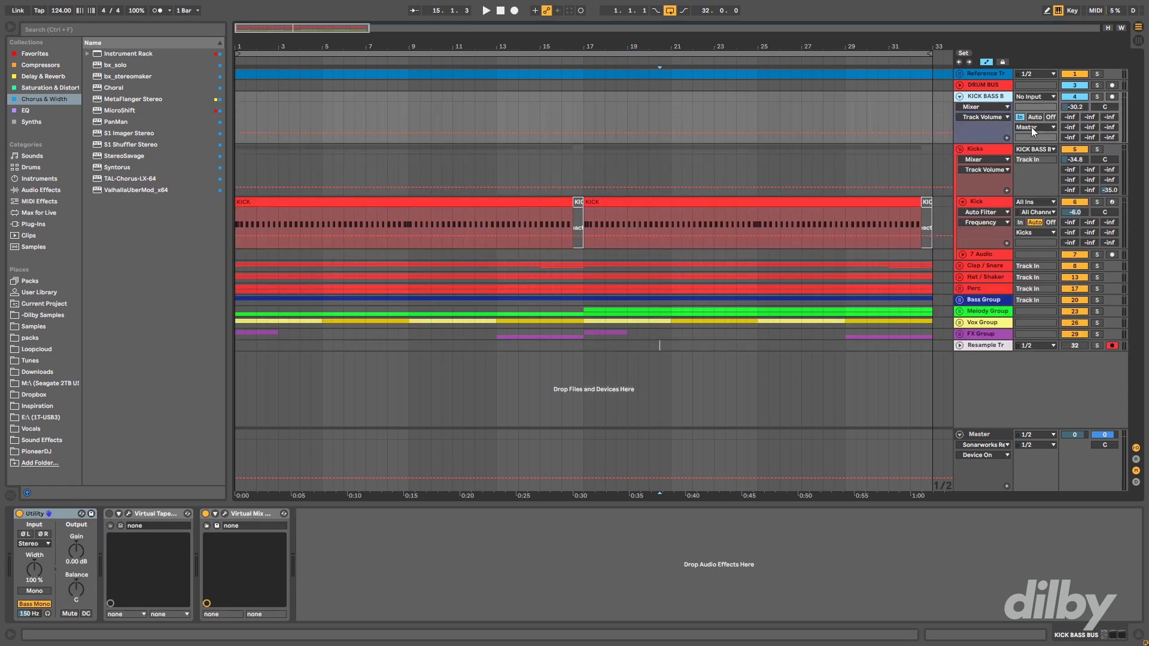
{"action": "key", "text": "alt+u"}
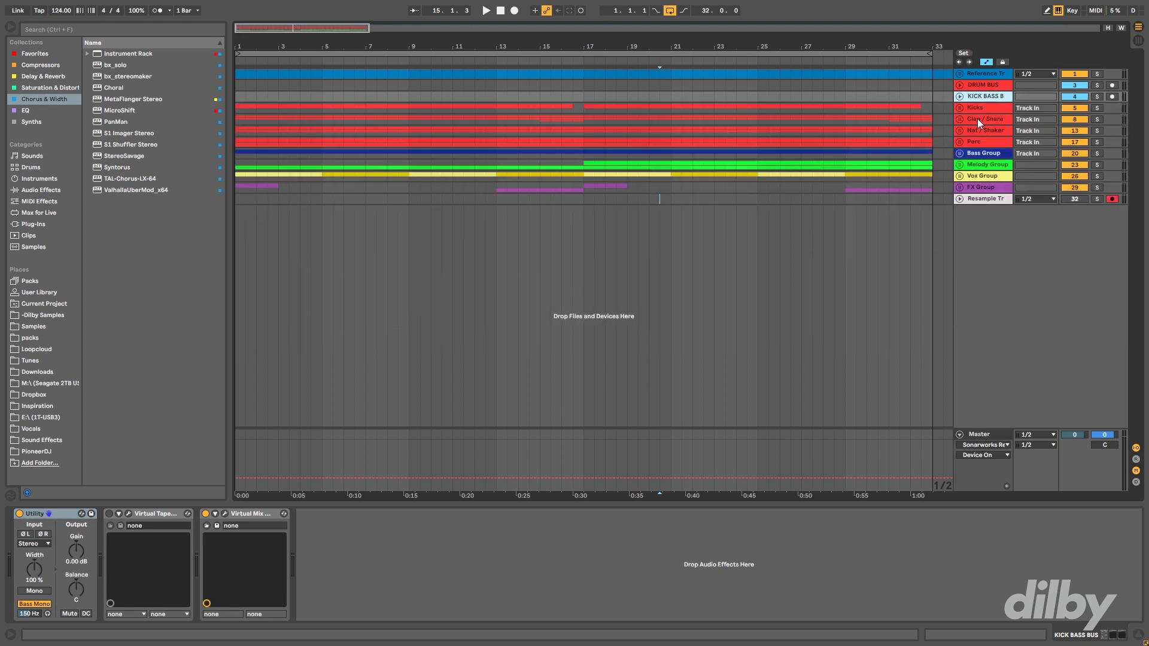
- Go through the Clap / Snare, Hat / Shaker and Perc groups that make up the remaining drums
{"action": "left_click", "coordinate": [974, 118]}
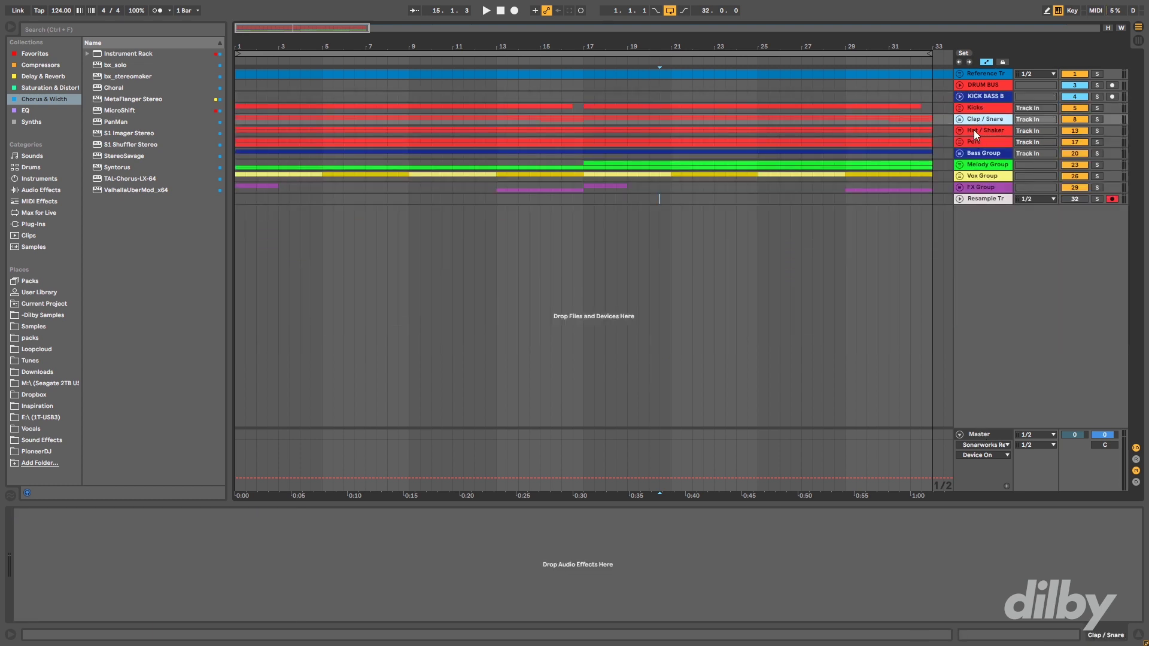
{"action": "left_click", "coordinate": [974, 130]}
{"action": "left_click", "coordinate": [974, 144]}
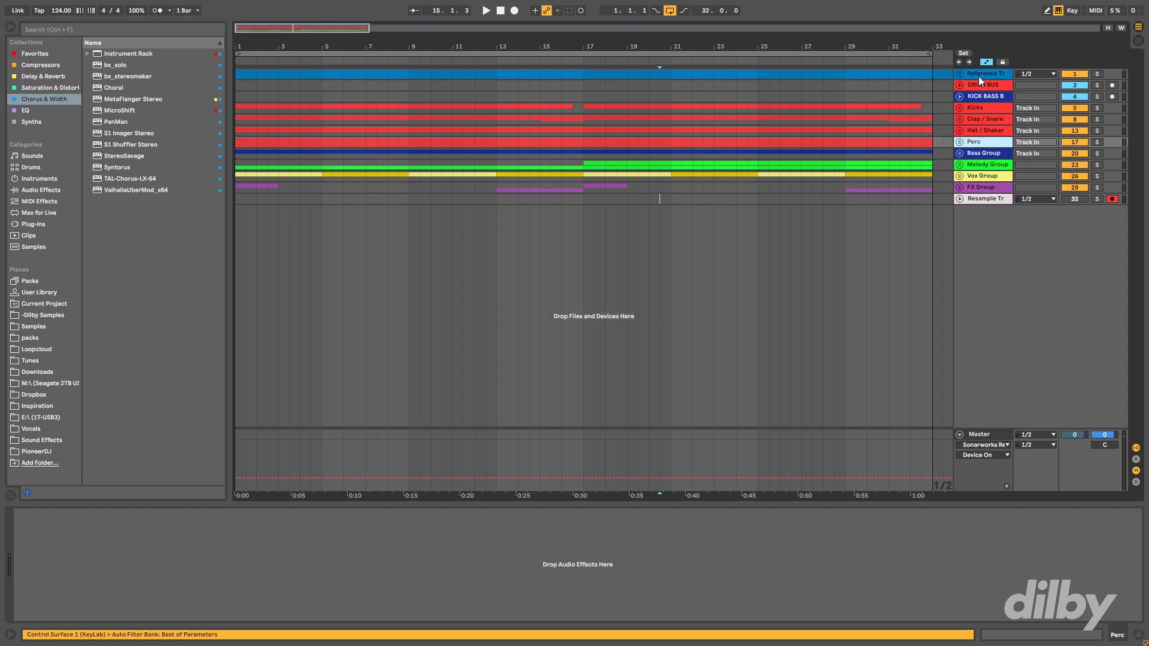
- Unfold the Hat / Shaker group and check the Open Hat track's output routing with Hat / Shaker chosen, folding the track again
{"action": "left_click", "coordinate": [960, 130]}
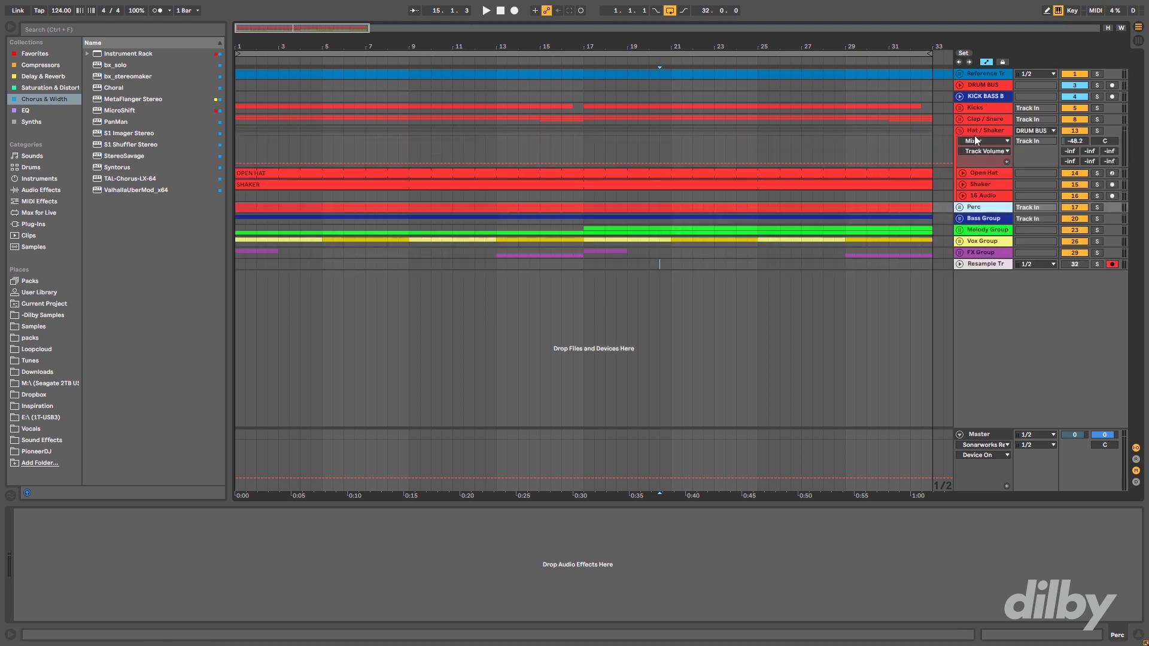
{"action": "left_click", "coordinate": [982, 172]}
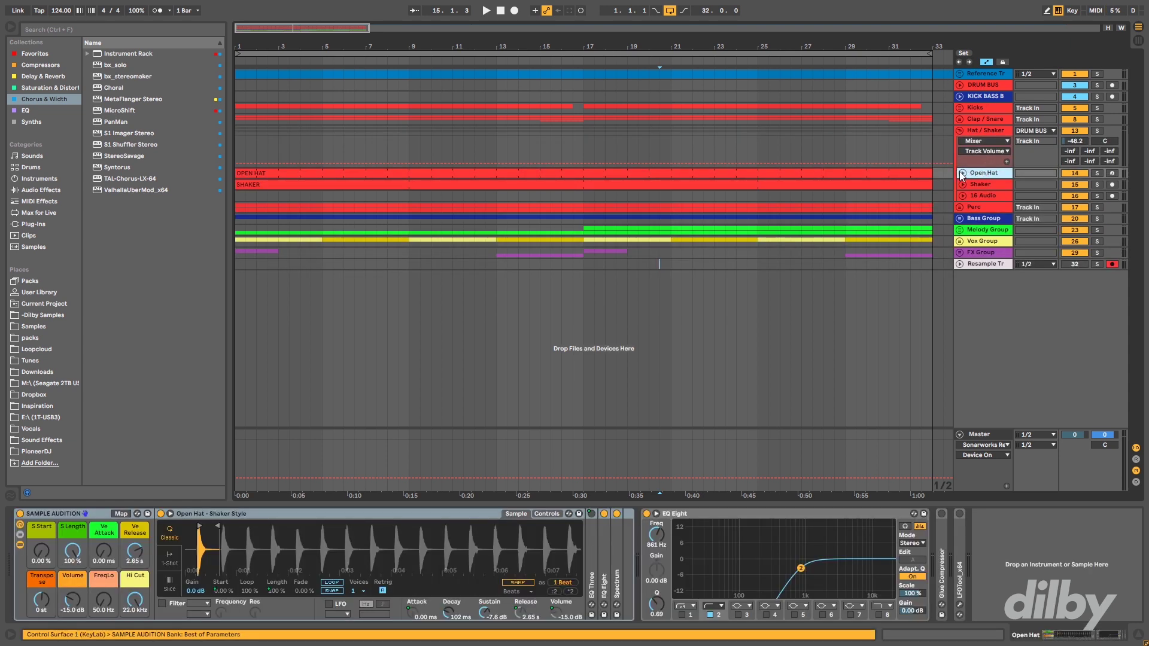
{"action": "left_click", "coordinate": [961, 173]}
{"action": "left_click", "coordinate": [1035, 204]}
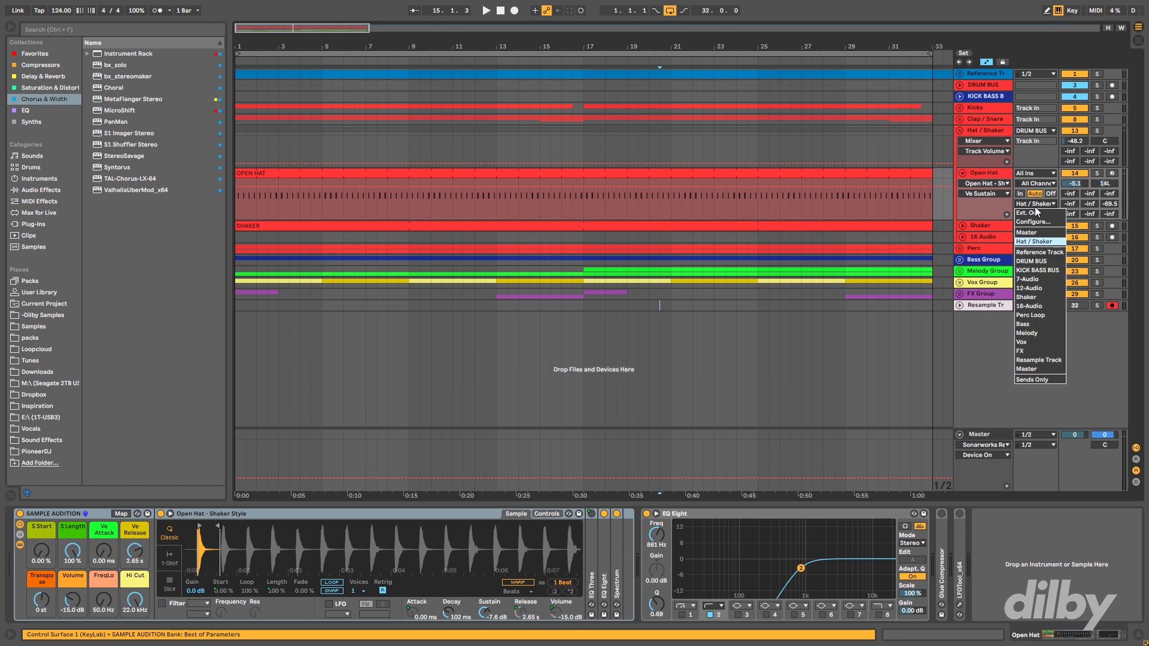
{"action": "left_click", "coordinate": [1037, 242]}
{"action": "left_click", "coordinate": [961, 174]}
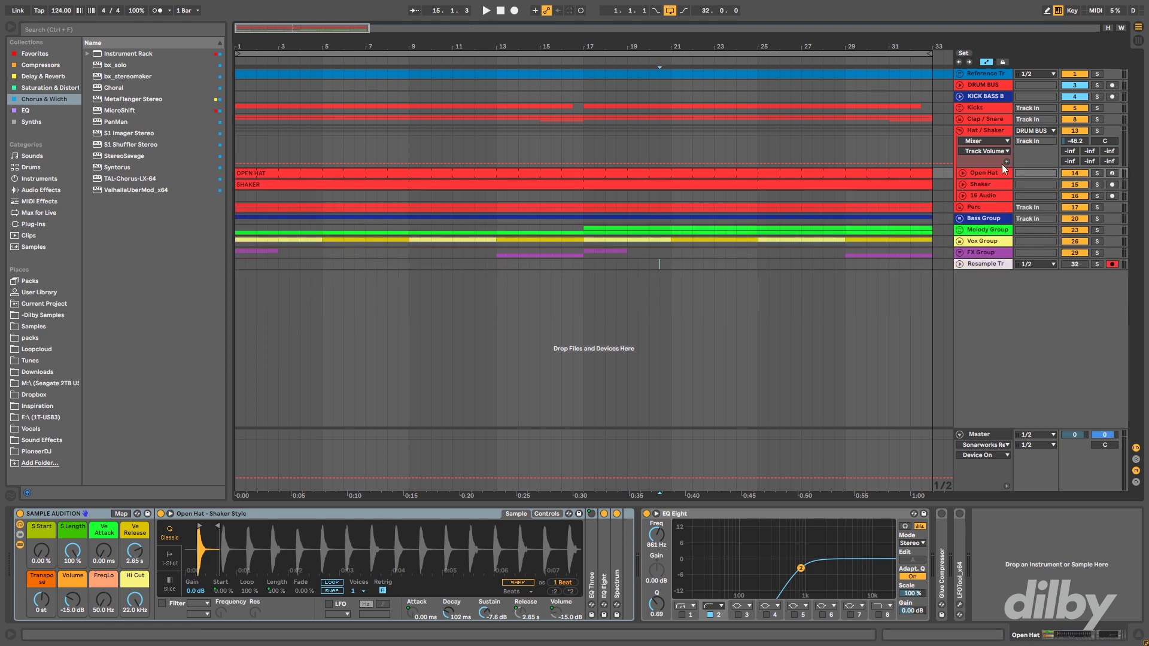
- Inspect the Hat / Shaker group's routing and unfold DRUM BUS to examine its input, output and effects
{"action": "left_click", "coordinate": [981, 127]}
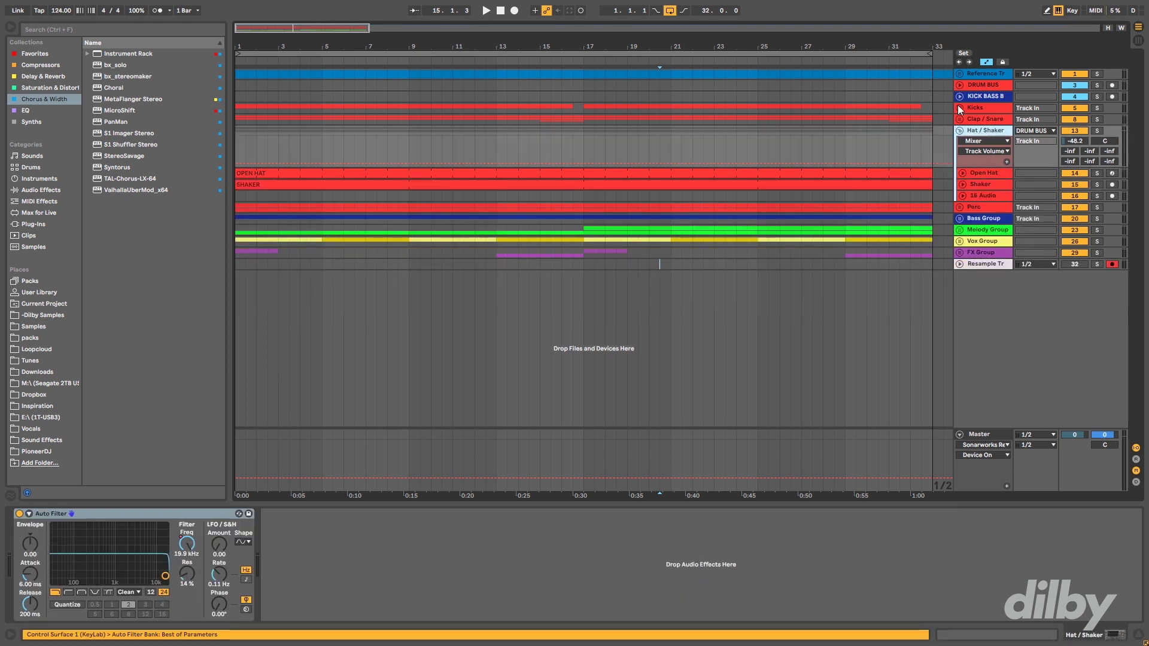
{"action": "left_click", "coordinate": [958, 86]}
{"action": "left_click", "coordinate": [988, 89]}
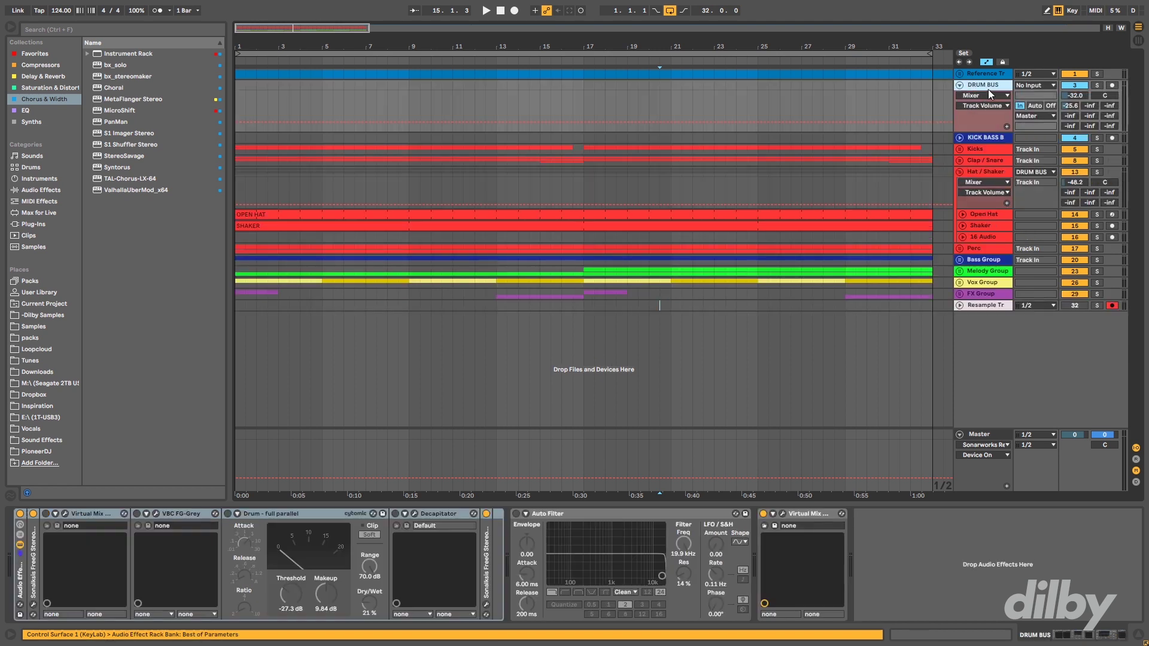
- Insert a new audio track and a new MIDI track below the Resample Track
{"action": "left_click", "coordinate": [981, 426]}
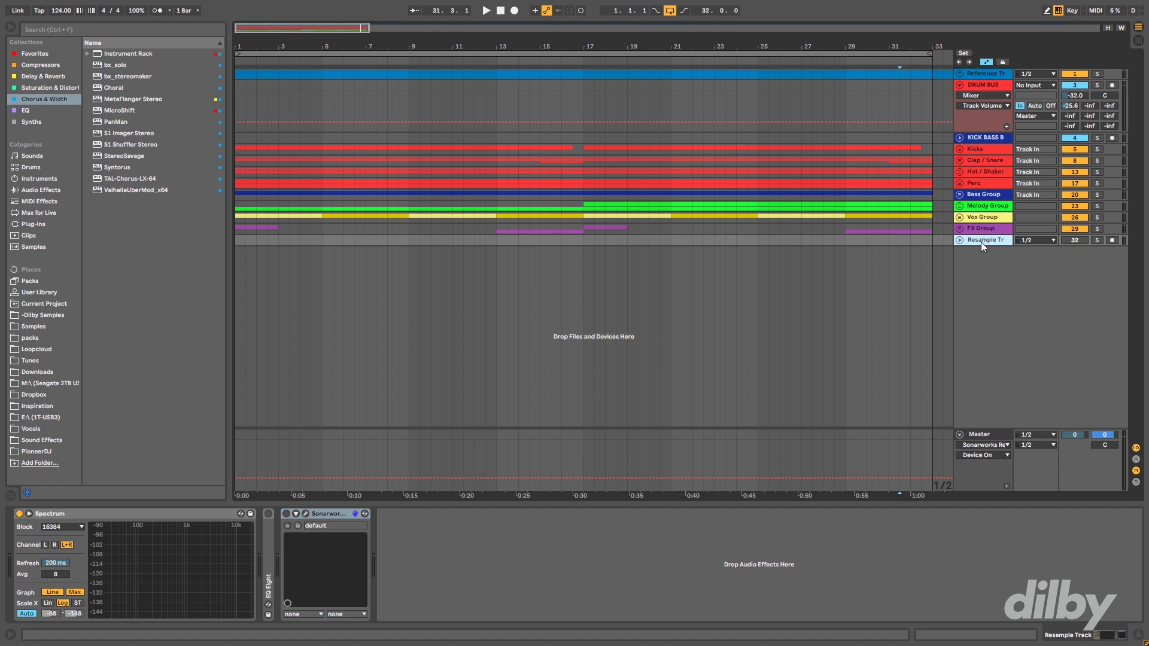
{"action": "key", "text": "ctrl+t"}
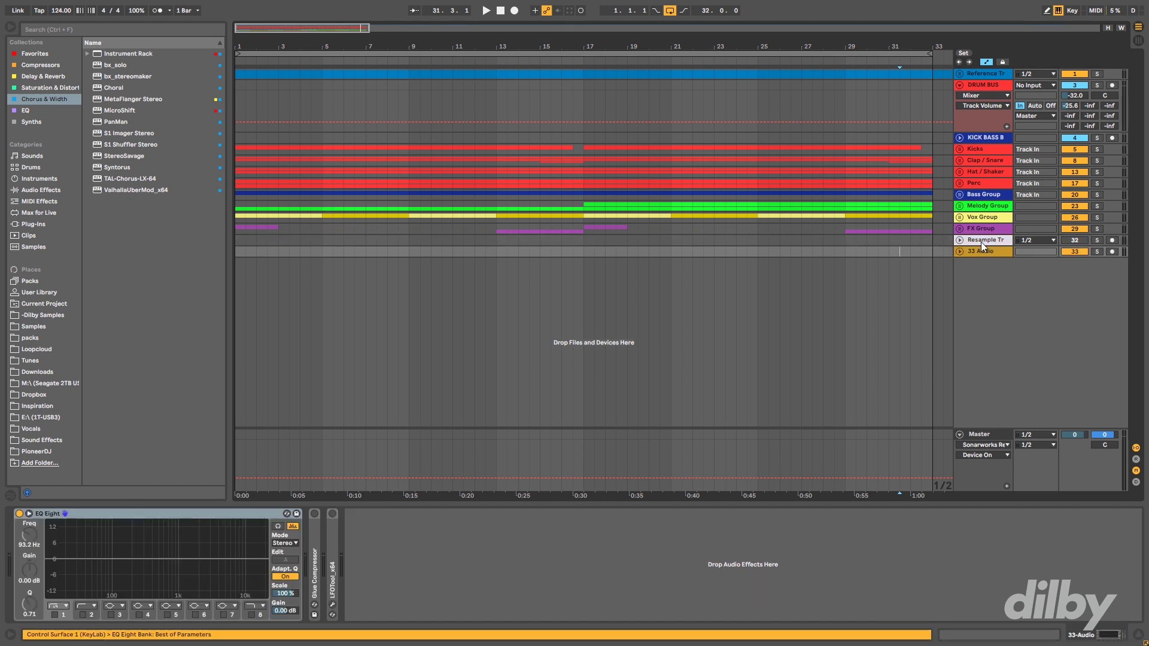
{"action": "key", "text": "ctrl+shift+t"}
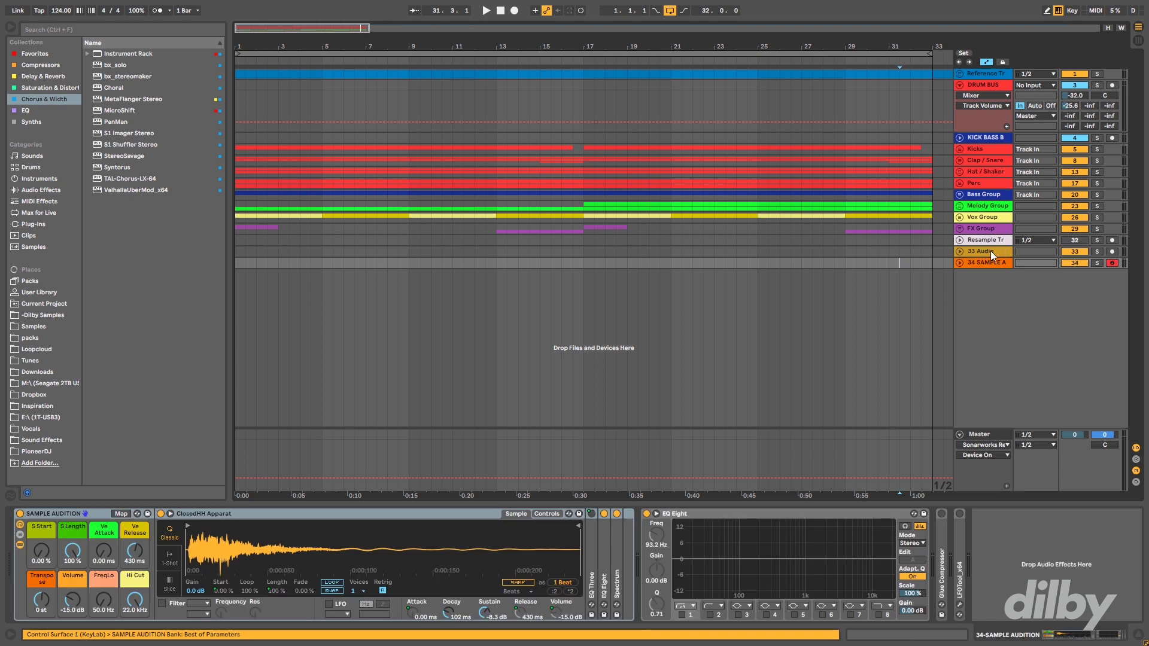
- Group the newly added audio and MIDI tracks together
{"action": "left_click", "coordinate": [990, 251]}
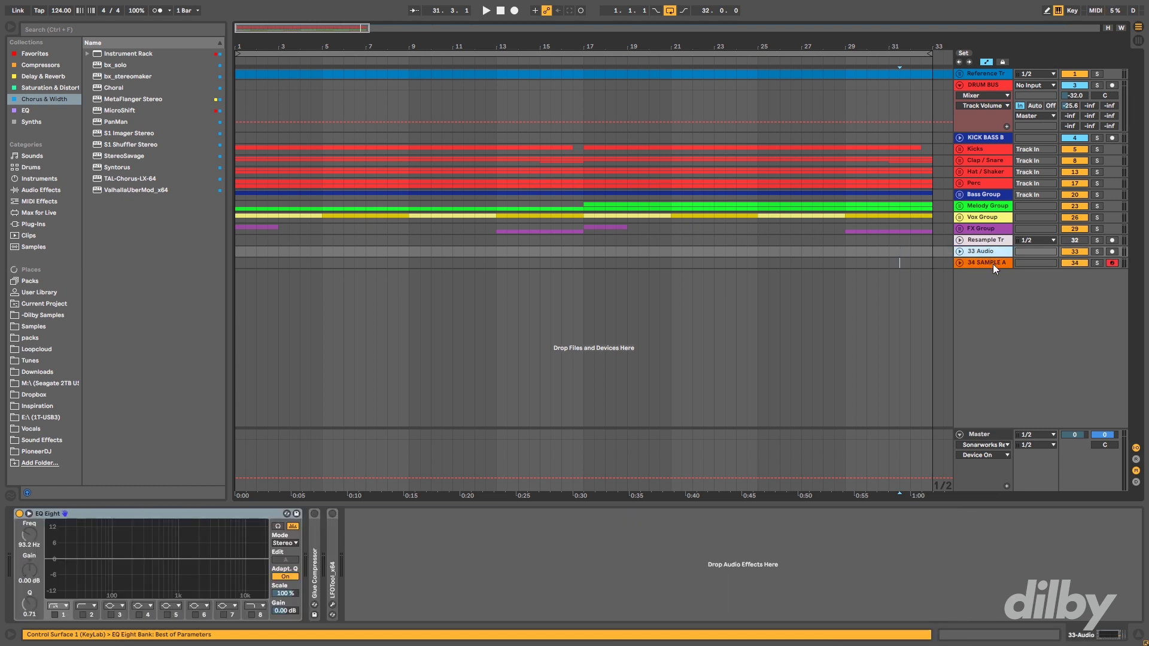
{"action": "left_click", "coordinate": [993, 263]}
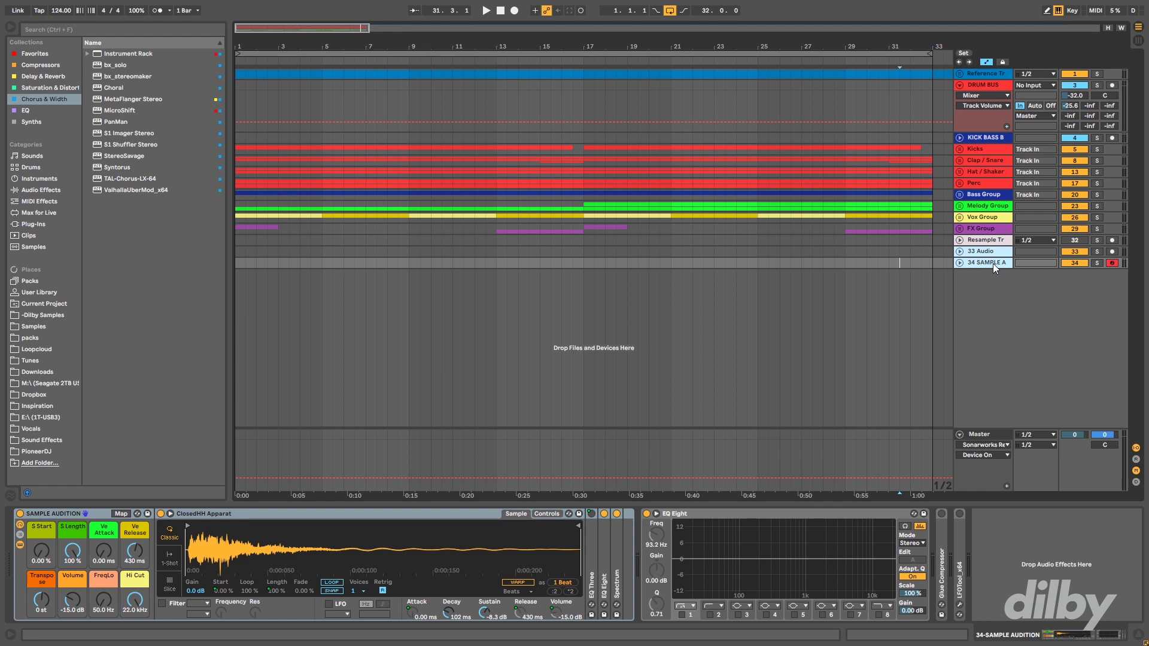
{"action": "key", "text": "ctrl+g"}
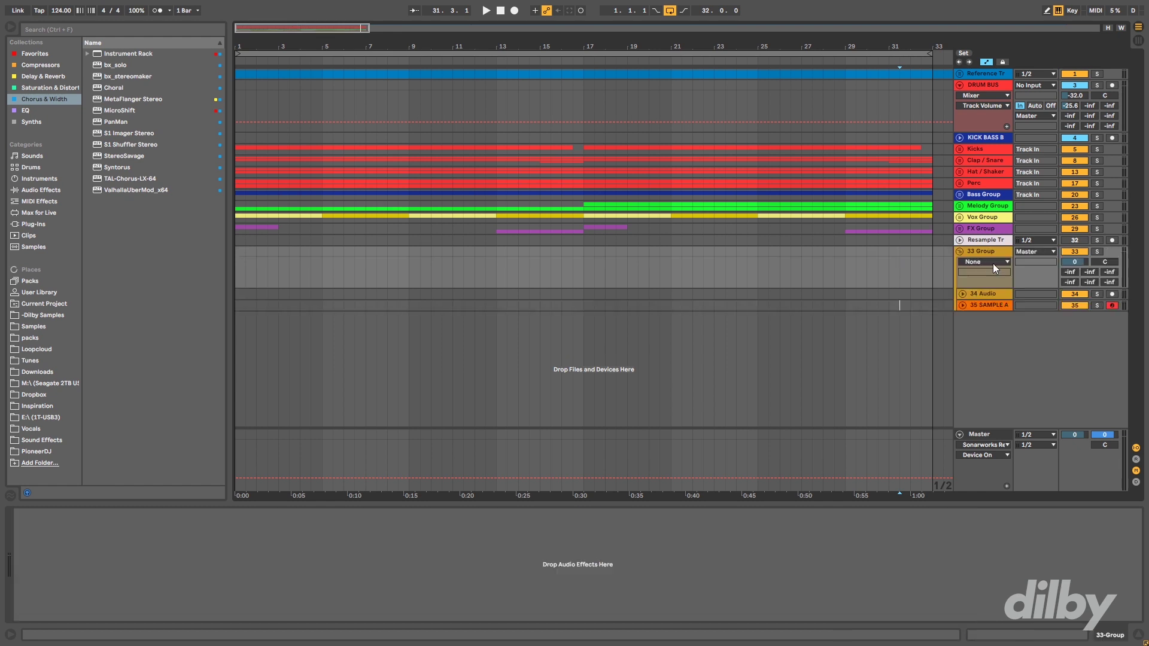
- Unfold the new audio track inside the new group to inspect its settings
{"action": "left_click", "coordinate": [962, 294]}
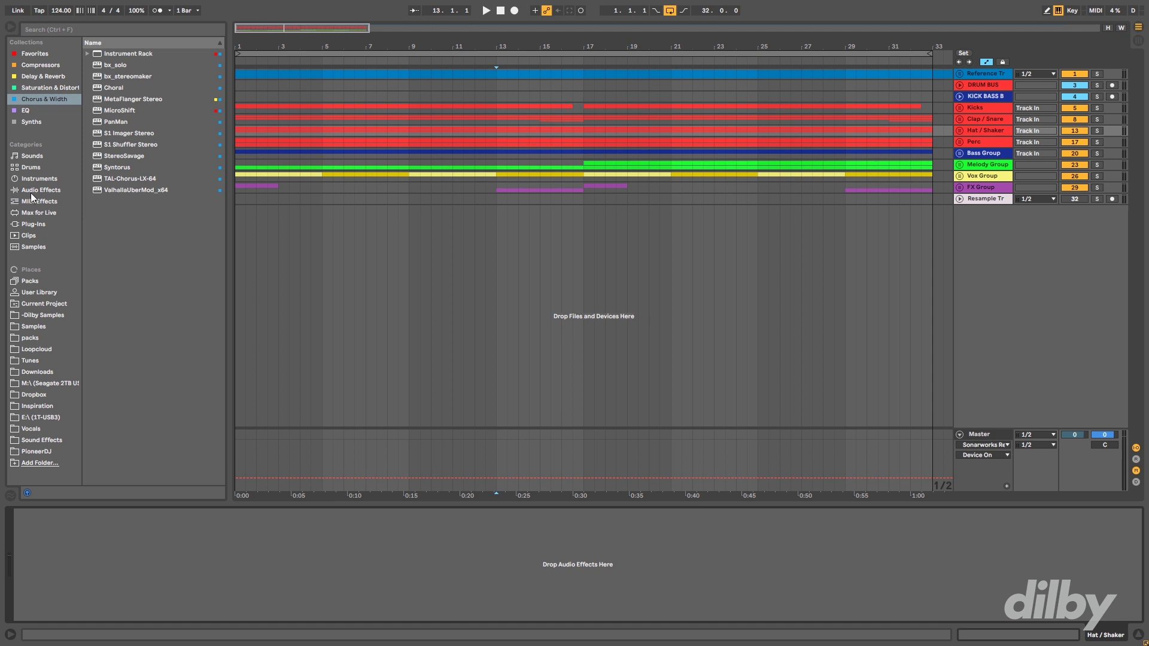
- Add an Auto Filter to the Hat / Shaker group and set its filter frequency to 19.9 kHz
{"action": "left_click", "coordinate": [33, 190]}
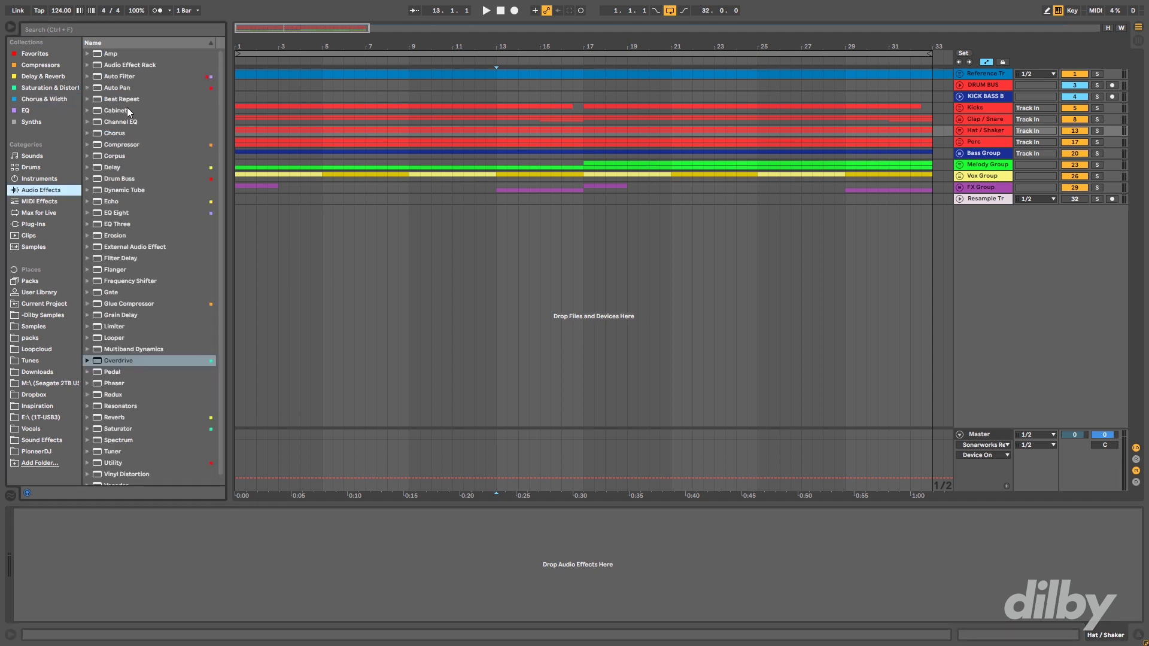
{"action": "left_click_drag", "start_coordinate": [127, 76], "coordinate": [175, 113]}
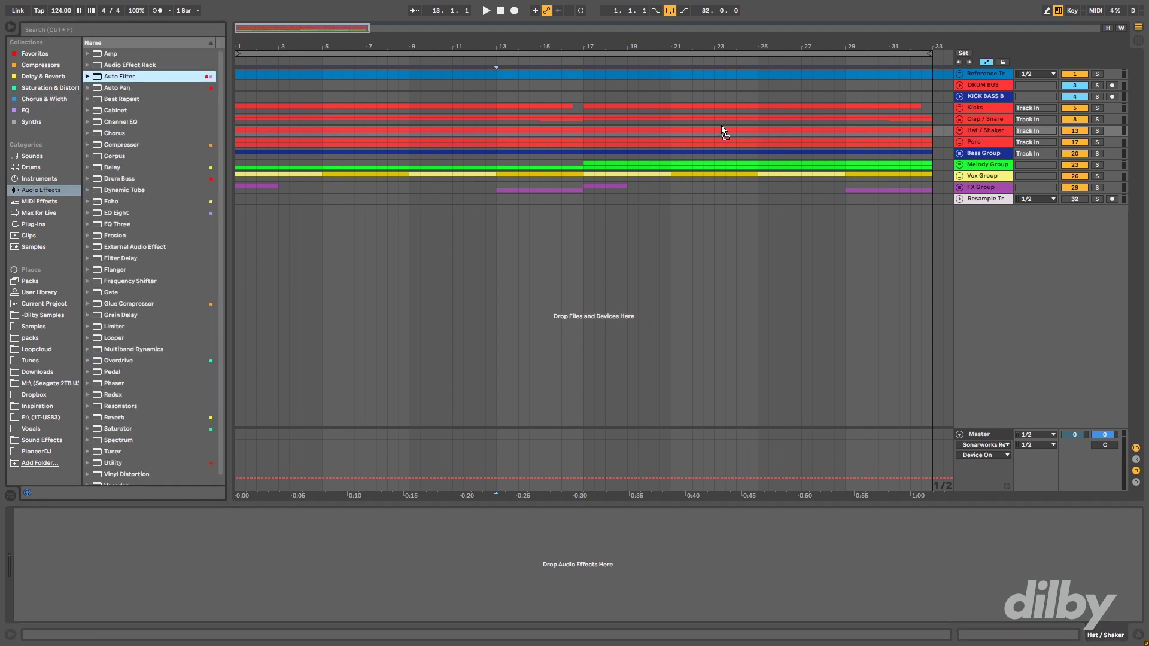
{"action": "left_click_drag", "start_coordinate": [720, 130], "coordinate": [720, 131]}
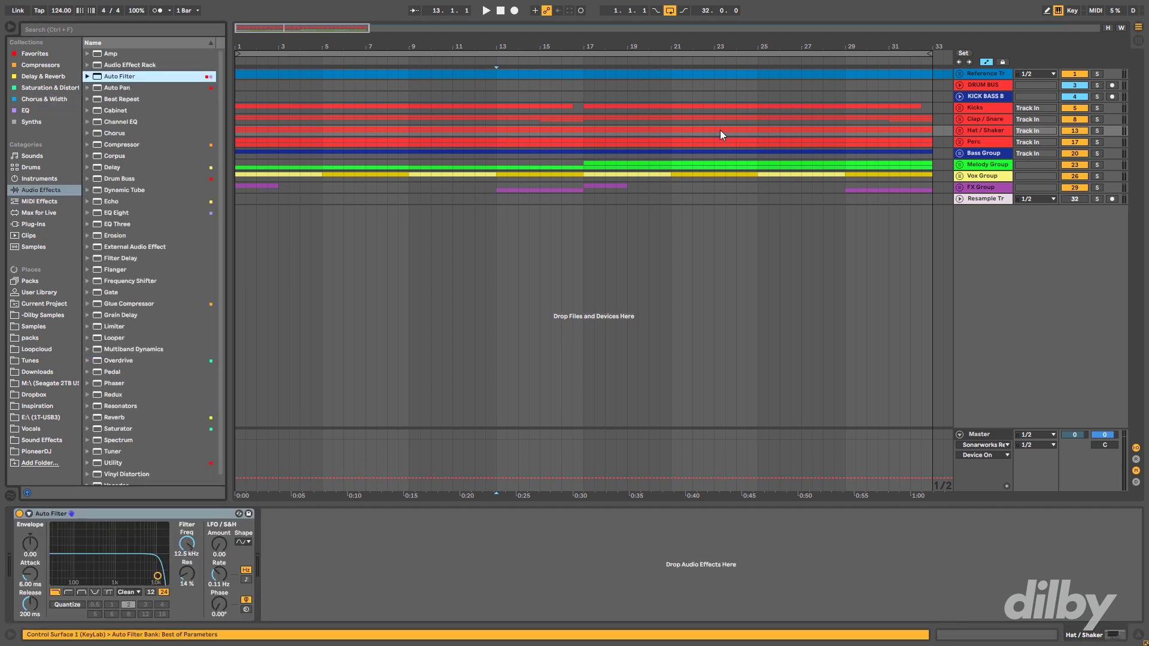
{"action": "left_click", "coordinate": [187, 546]}
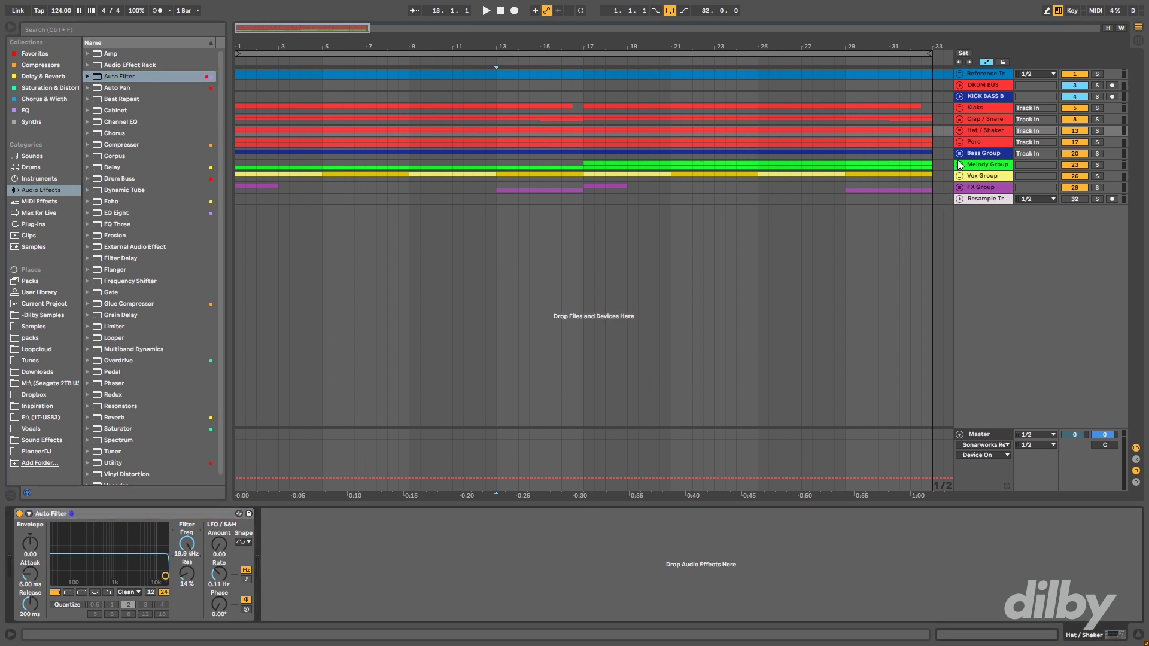
- Automate a falling Auto Filter frequency over bars 15 to 17 on the Hat / Shaker group, and play it from bar 13
{"action": "left_click", "coordinate": [960, 130]}
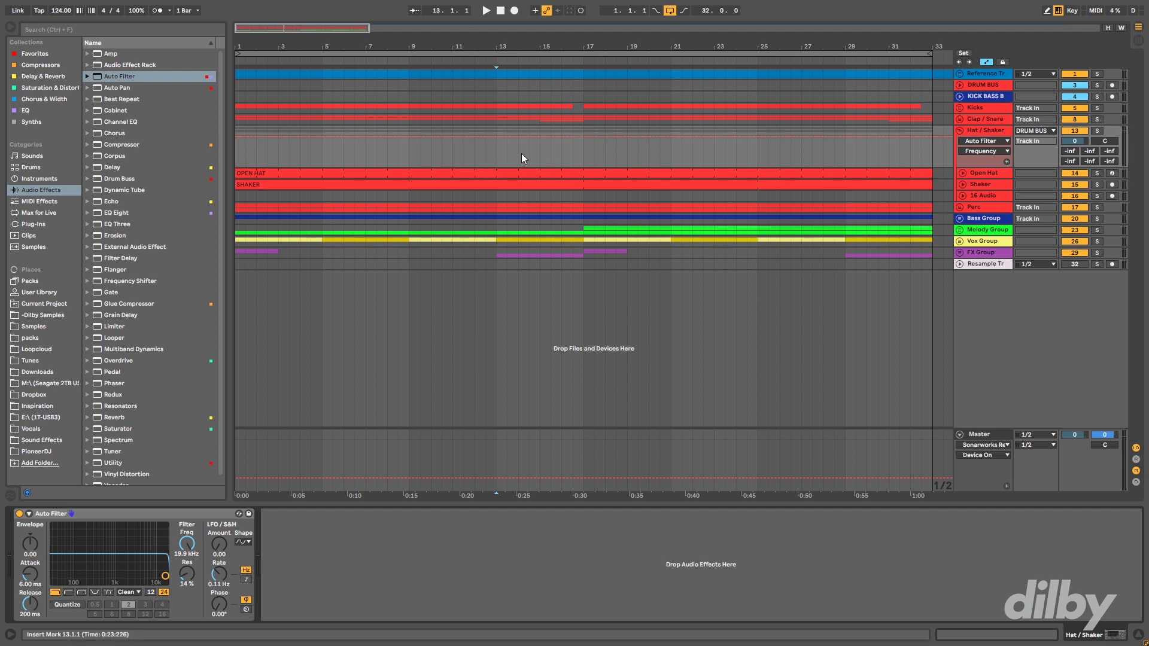
{"action": "left_click", "coordinate": [542, 147]}
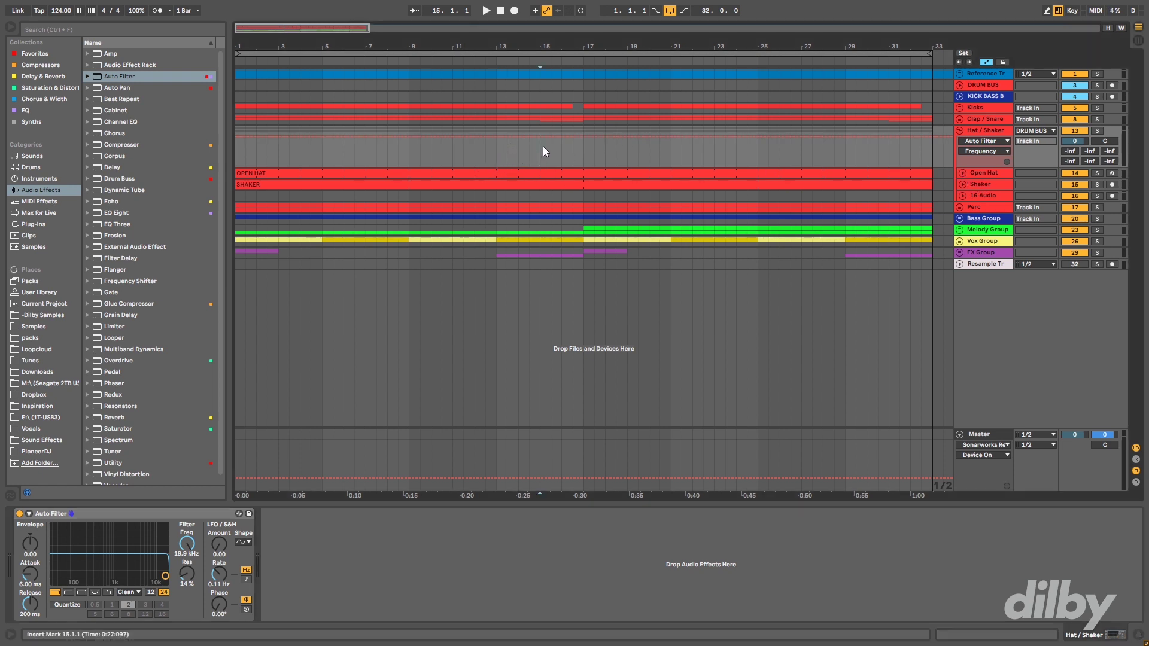
{"action": "left_click", "coordinate": [538, 196]}
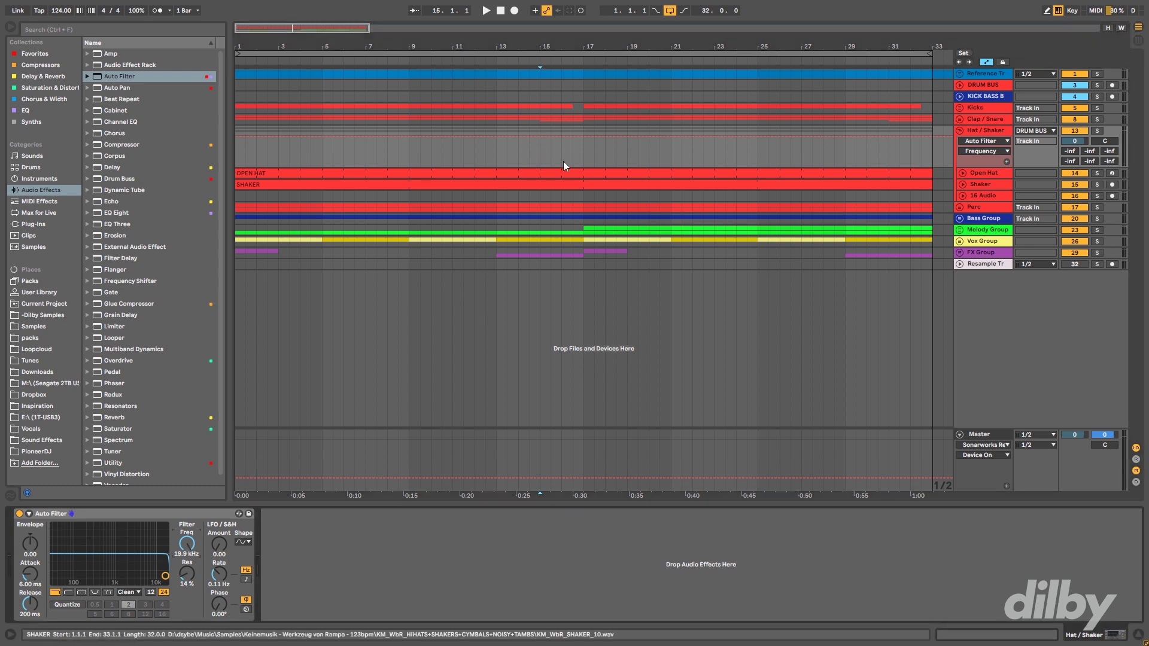
{"action": "left_click_drag", "start_coordinate": [541, 143], "coordinate": [584, 141]}
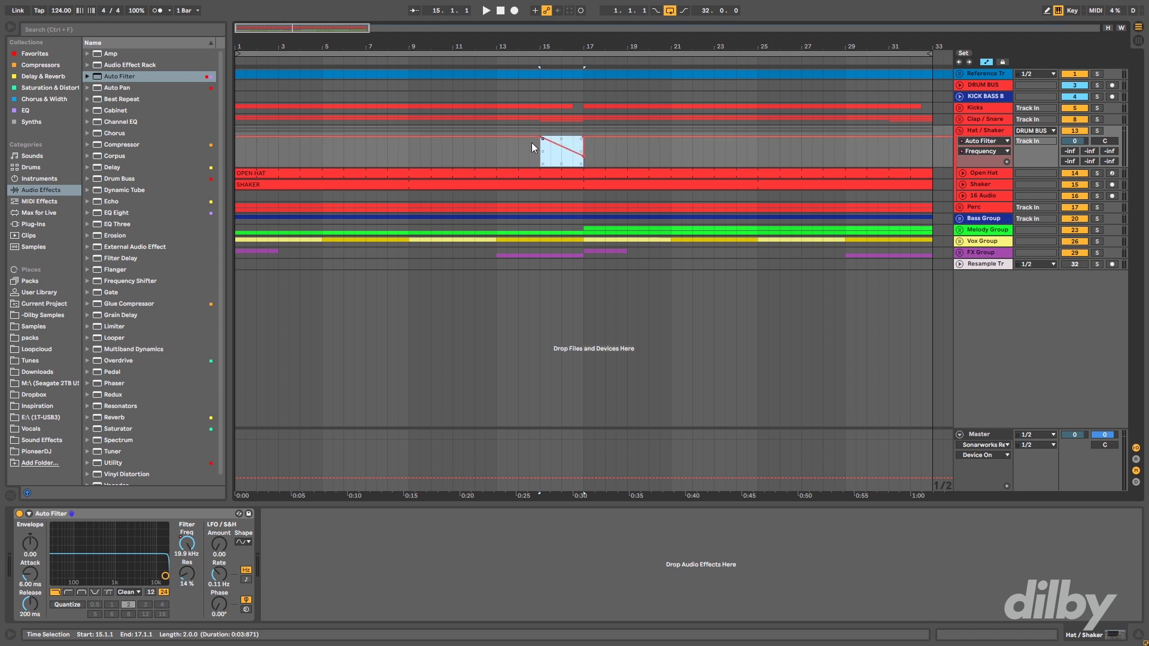
{"action": "left_click", "coordinate": [496, 154]}
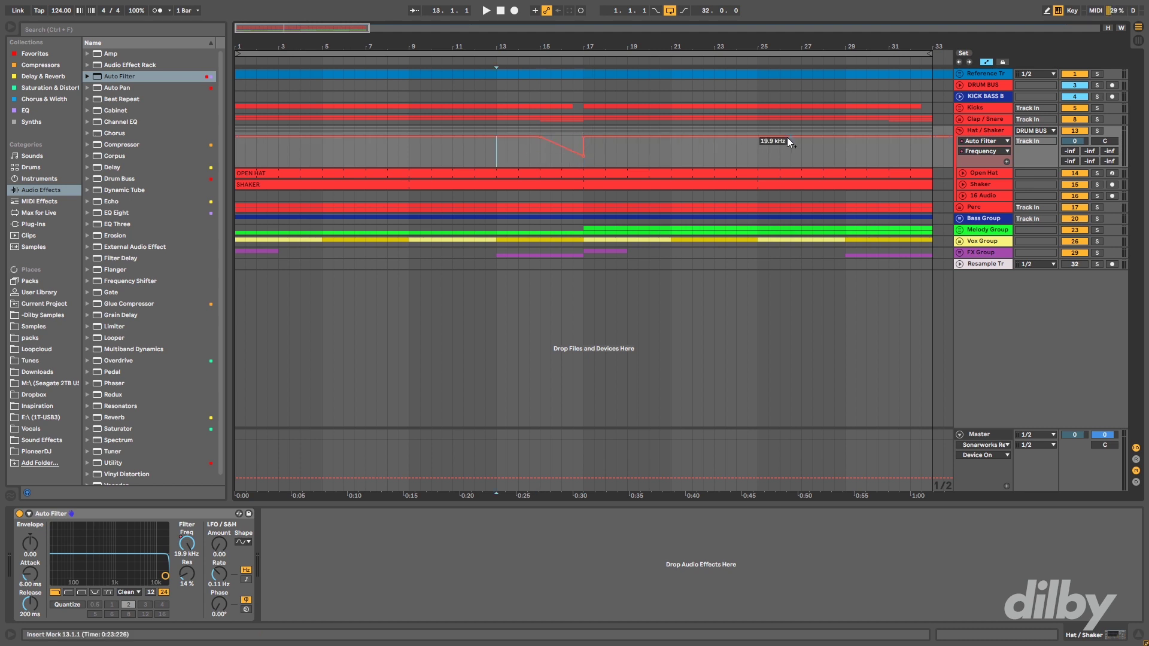
{"action": "key", "text": "space"}
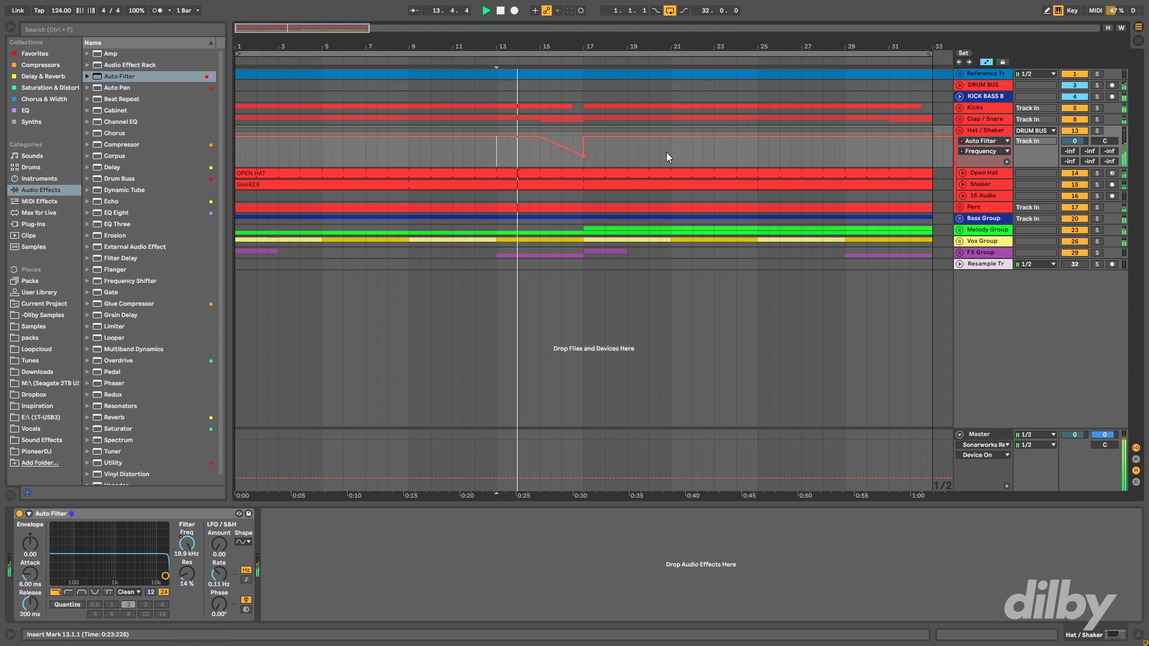
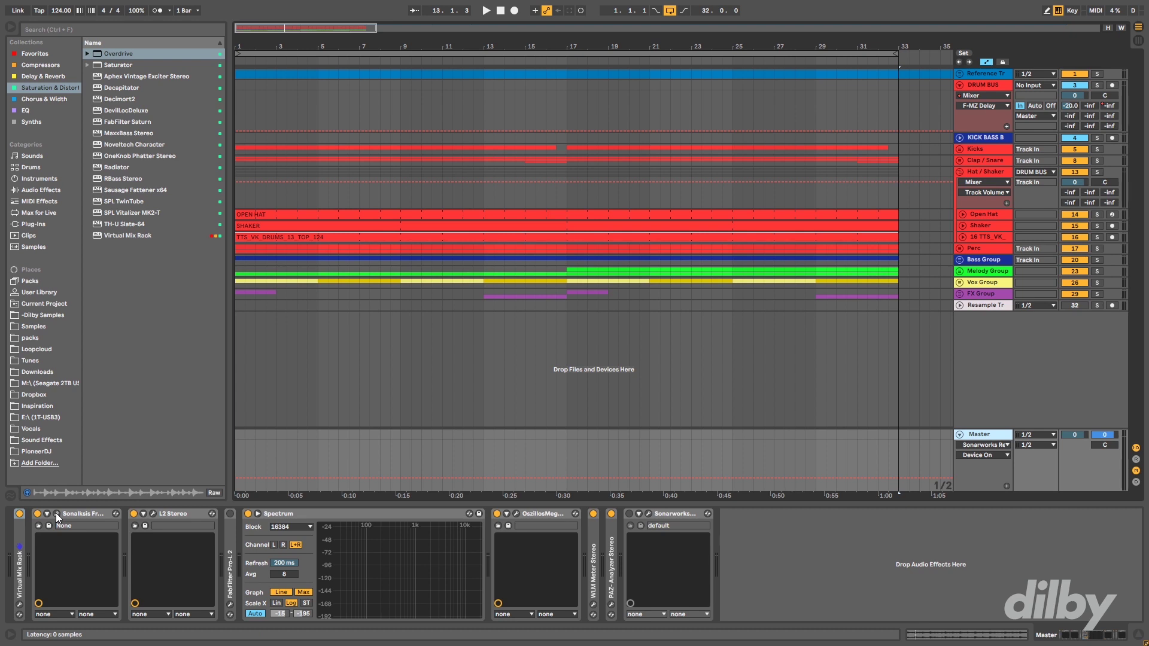
- Inspect the Master's gain, limiter, Spectrum and OszillosMegaScope devices, playing the arrangement to view the oscilloscope
{"action": "left_click", "coordinate": [56, 513]}
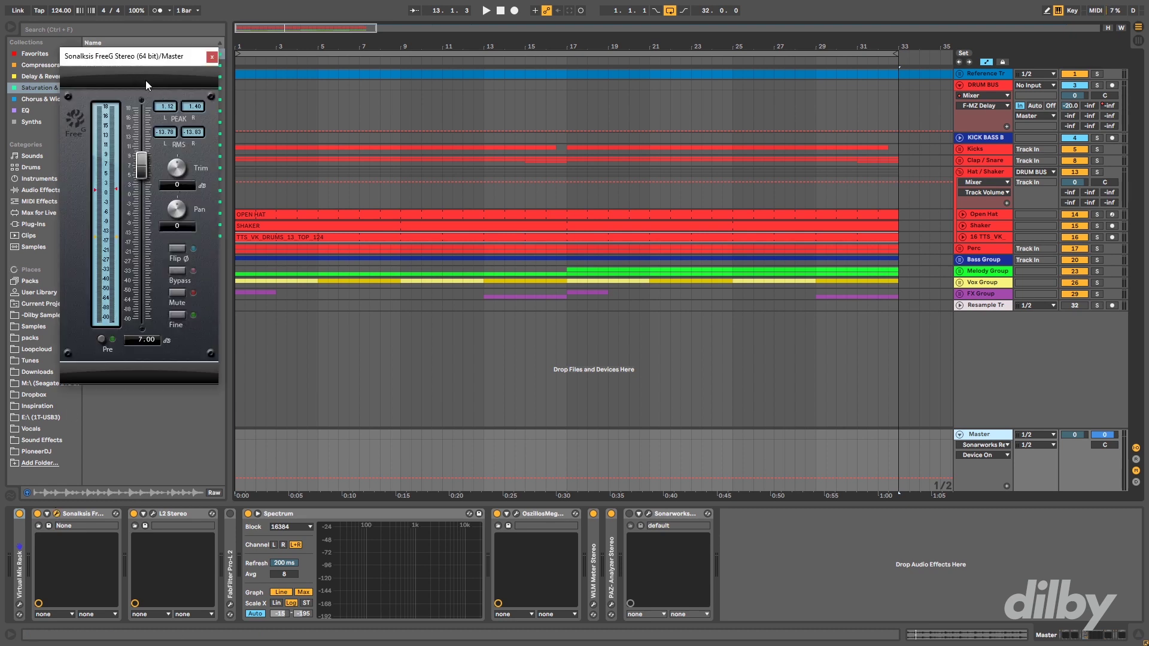
{"action": "left_click", "coordinate": [249, 536]}
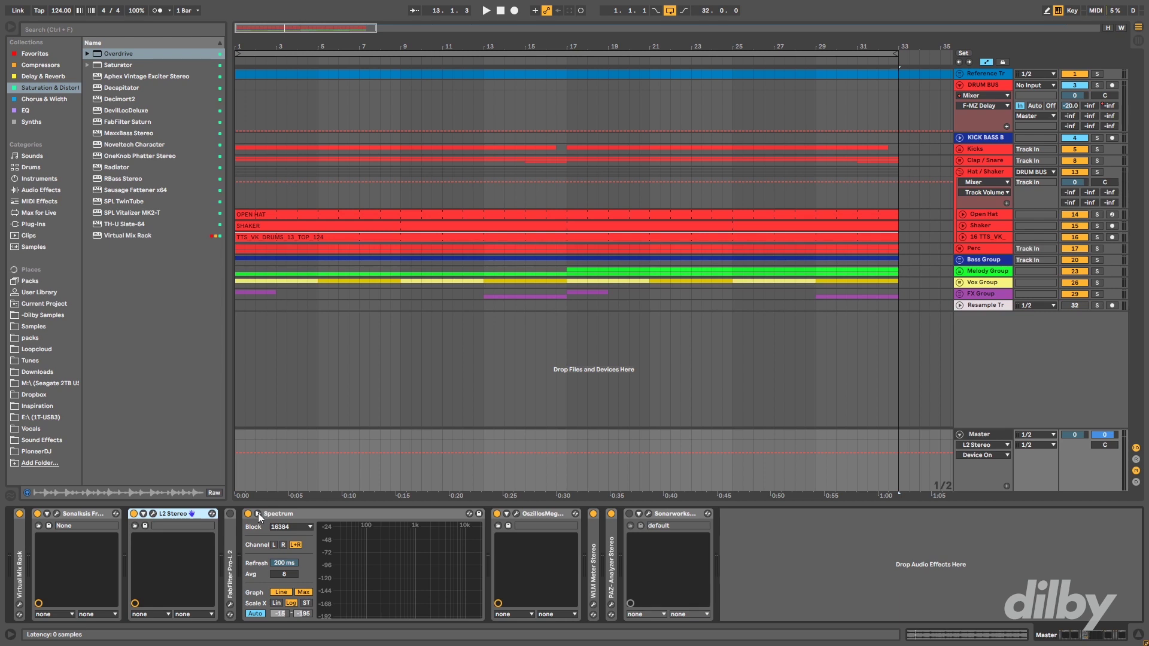
{"action": "left_click", "coordinate": [318, 515]}
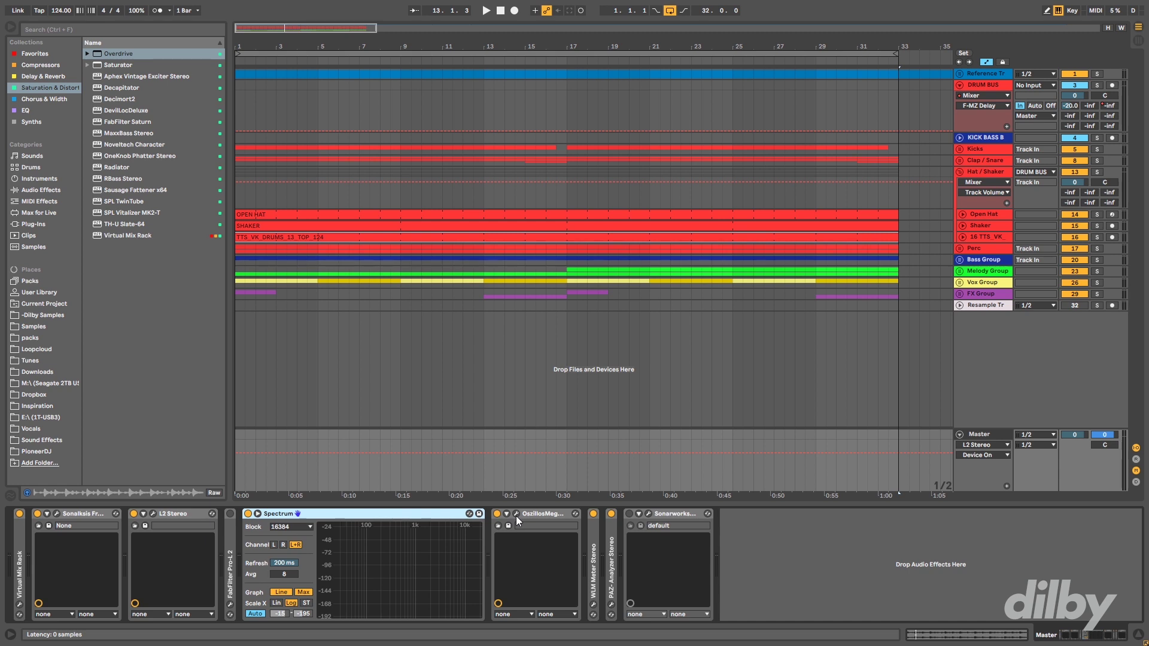
{"action": "left_click", "coordinate": [516, 514]}
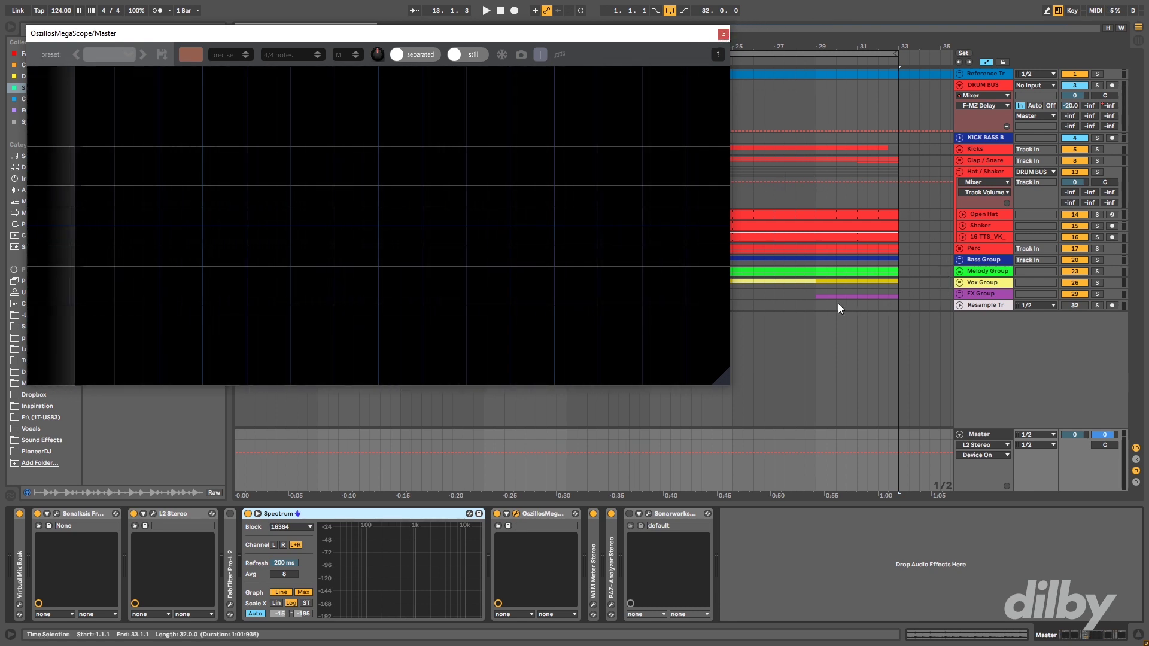
{"action": "key", "text": "space"}
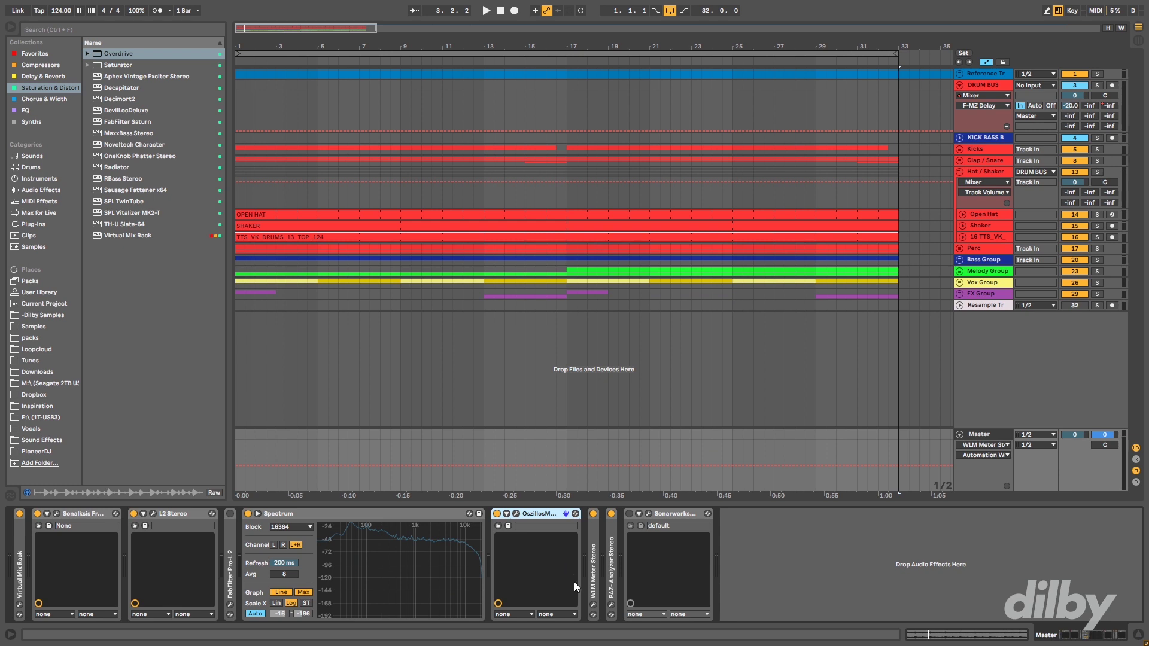
- Open the Master's WLM Meter, play the arrangement to read its loudness, and hide the plug-in window
{"action": "left_click", "coordinate": [594, 605]}
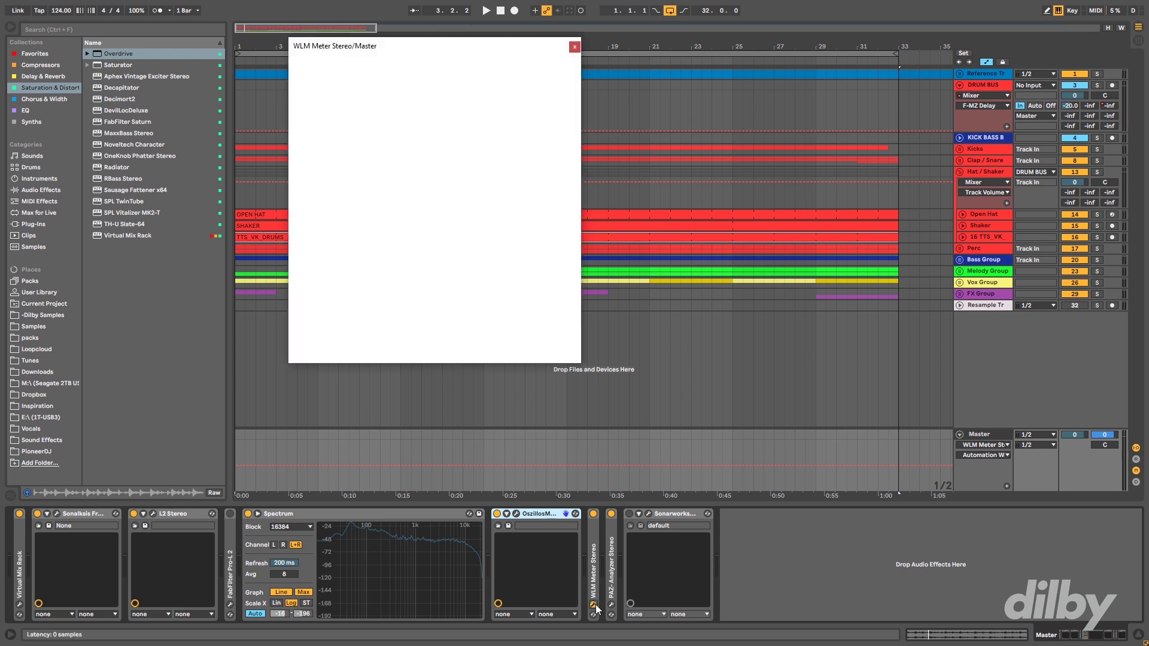
{"action": "key", "text": "space"}
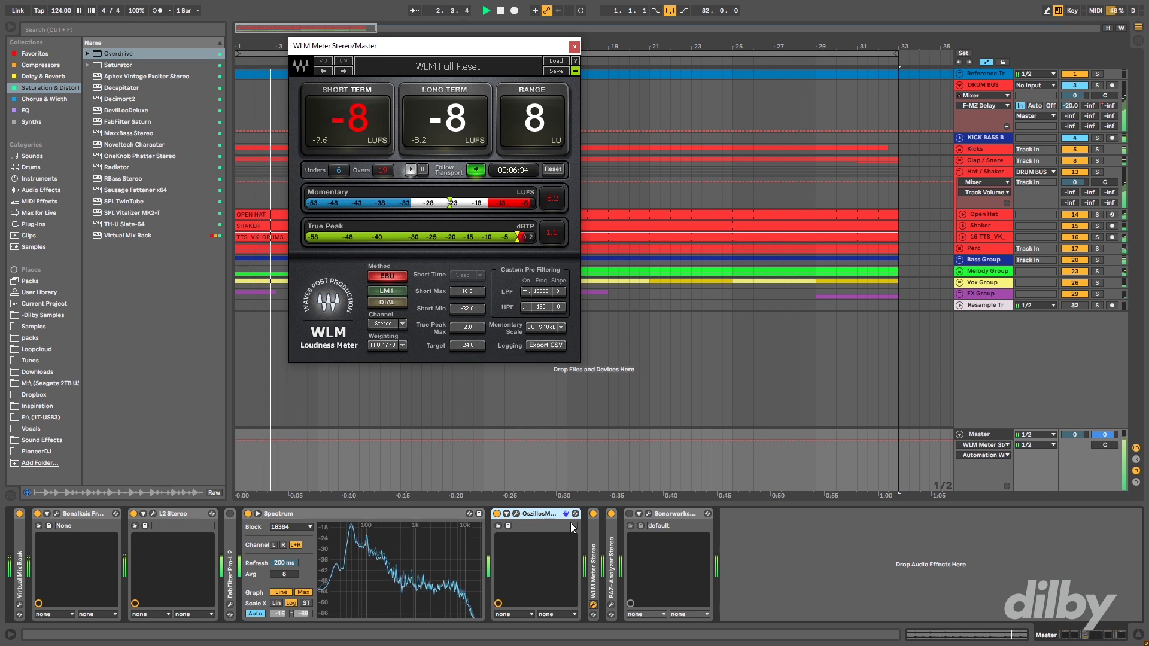
{"action": "key", "text": "space"}
{"action": "key", "text": "ctrl+alt+p"}
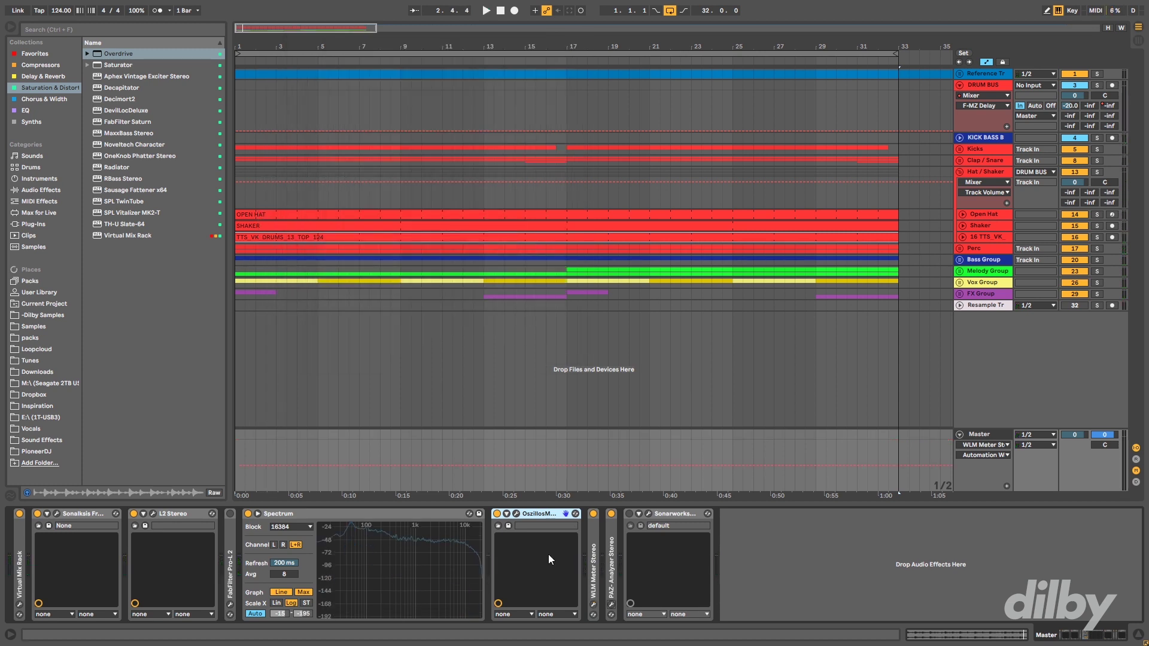
- Open the Master's PAZ Analyzer and play the arrangement briefly to examine its frequency and stereo displays
{"action": "left_click", "coordinate": [611, 606]}
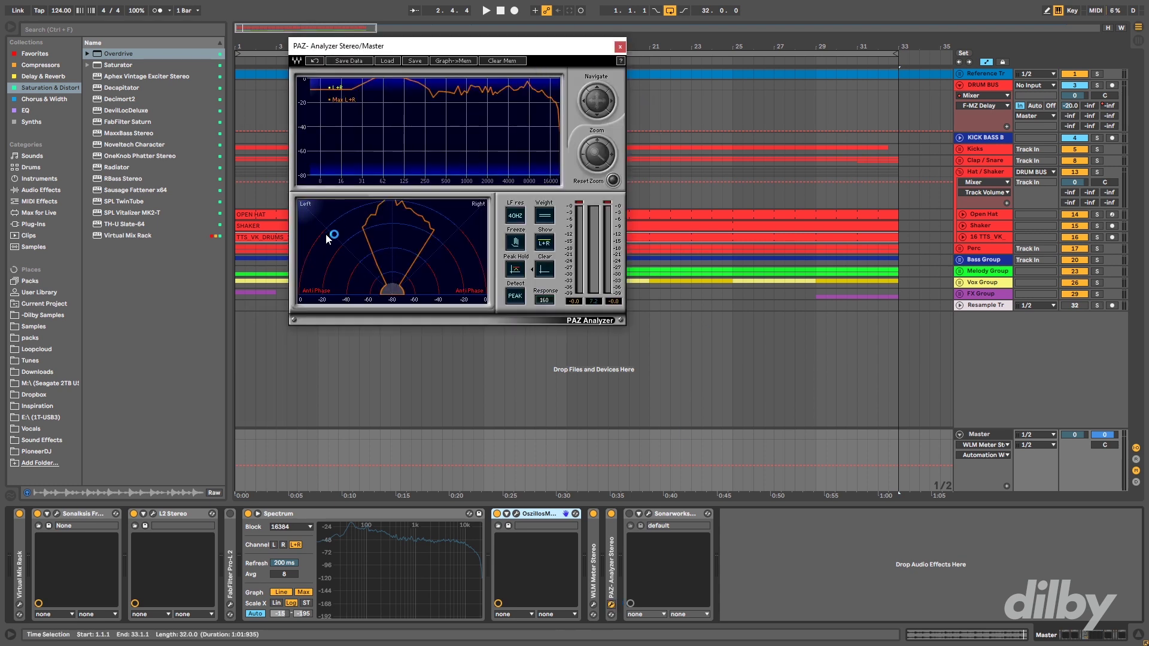
{"action": "key", "text": "space"}
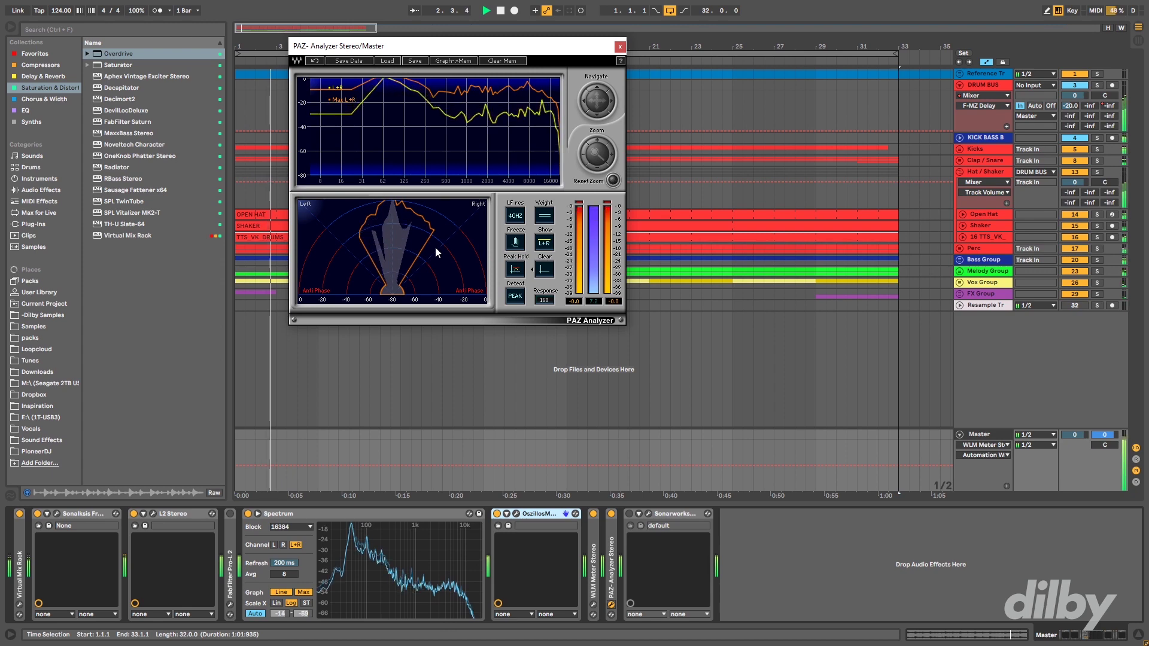
{"action": "key", "text": "space"}
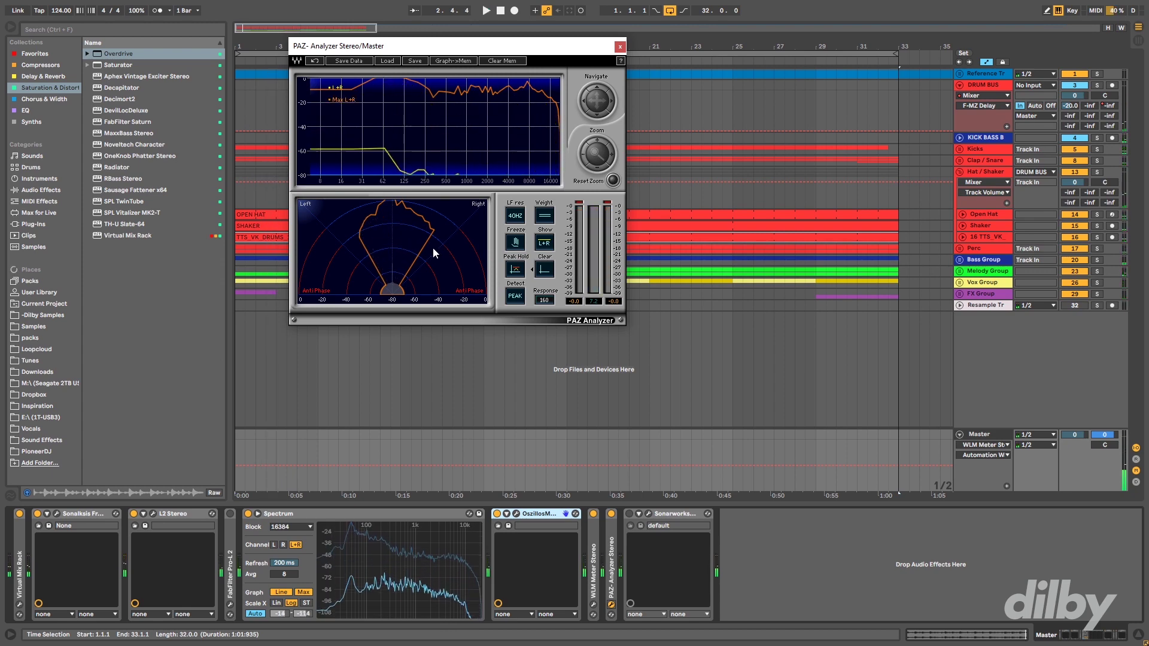
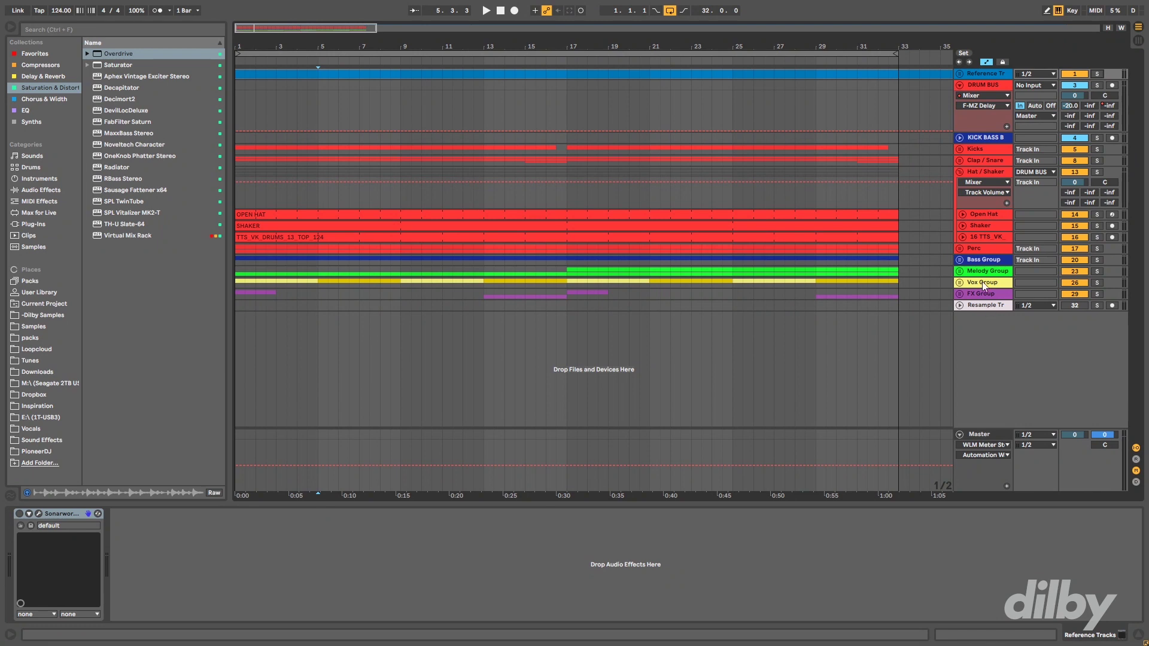
- Unfold the reference group and its track, then solo the reference track and play it from bar 9
{"action": "left_click", "coordinate": [959, 74]}
{"action": "left_click", "coordinate": [436, 116]}
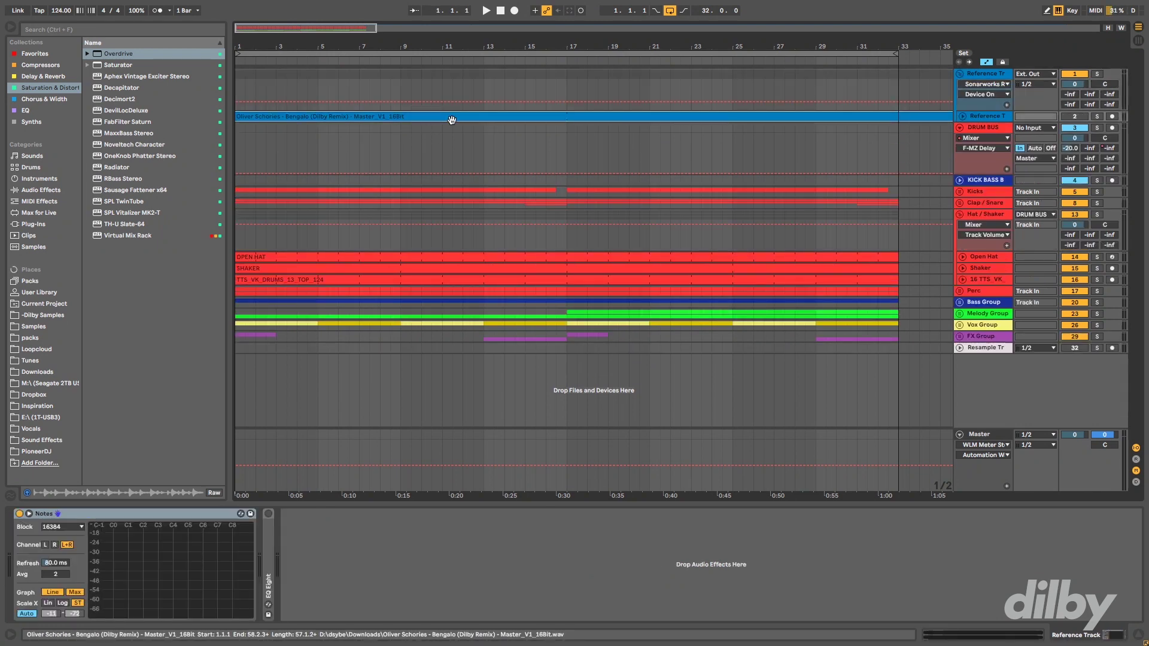
{"action": "left_click", "coordinate": [962, 117]}
{"action": "left_click", "coordinate": [398, 143]}
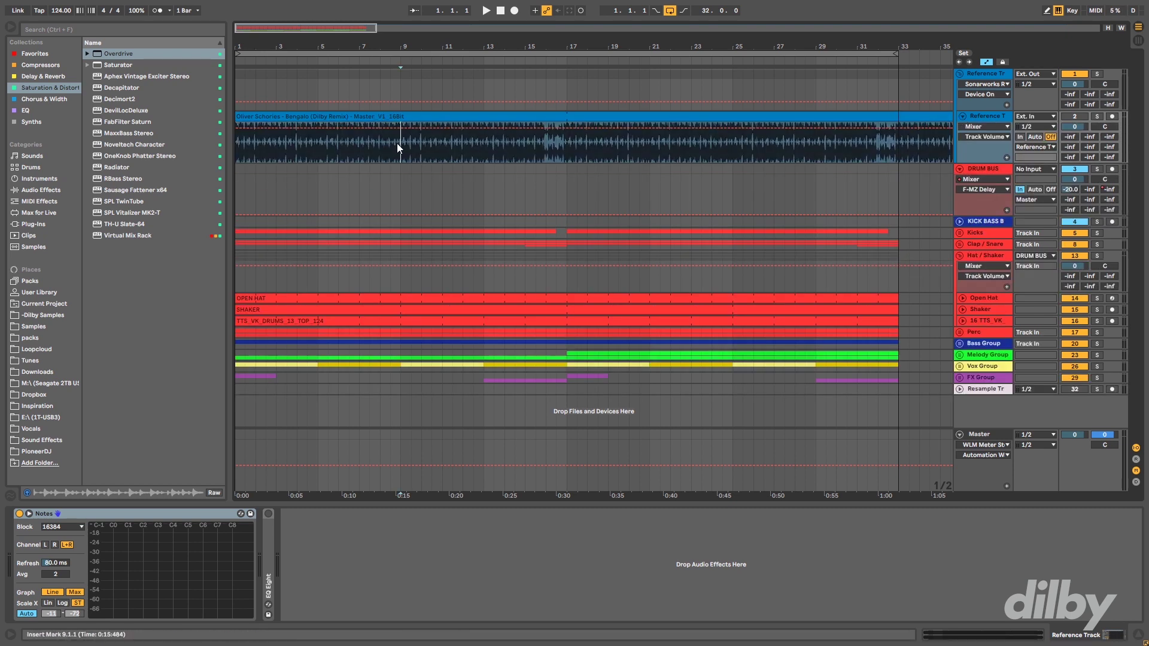
{"action": "left_click", "coordinate": [1097, 117]}
{"action": "key", "text": "space"}
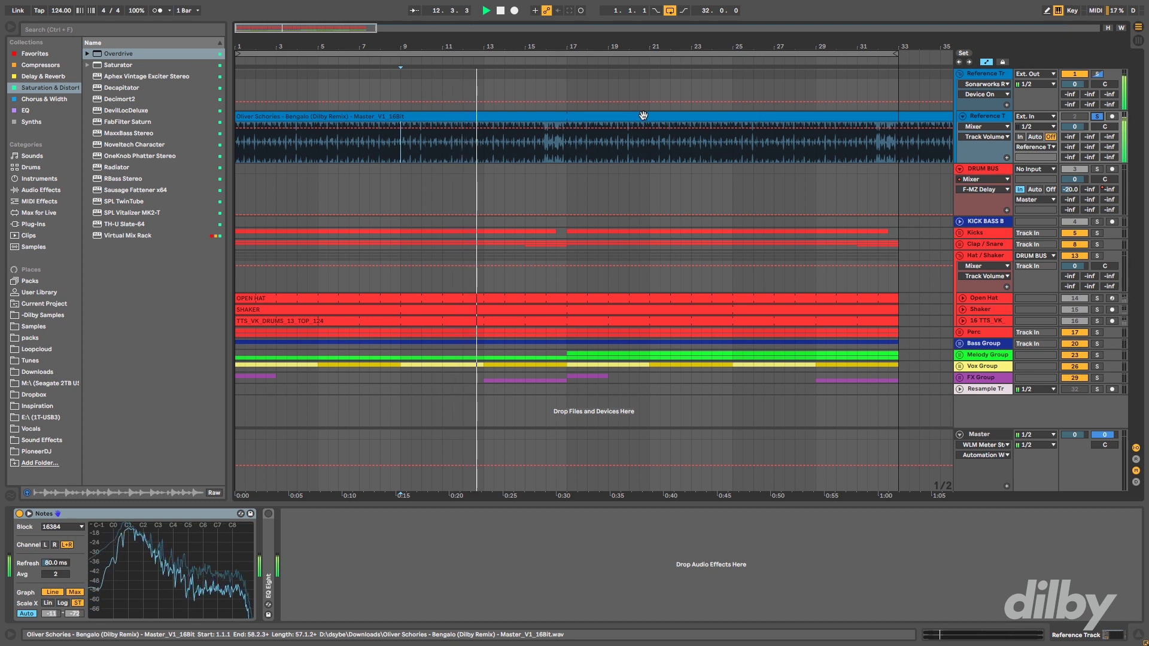
{"action": "key", "text": "space"}
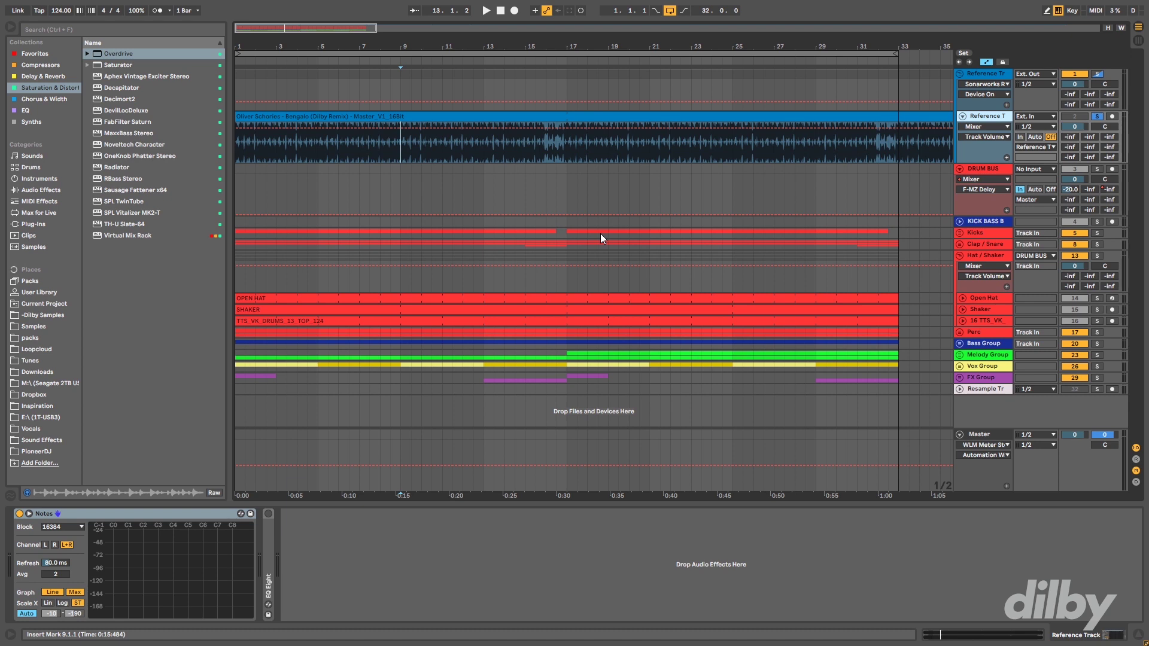
- Unfold the Resample Track and place its insert marker at bar 17
{"action": "left_click", "coordinate": [957, 390]}
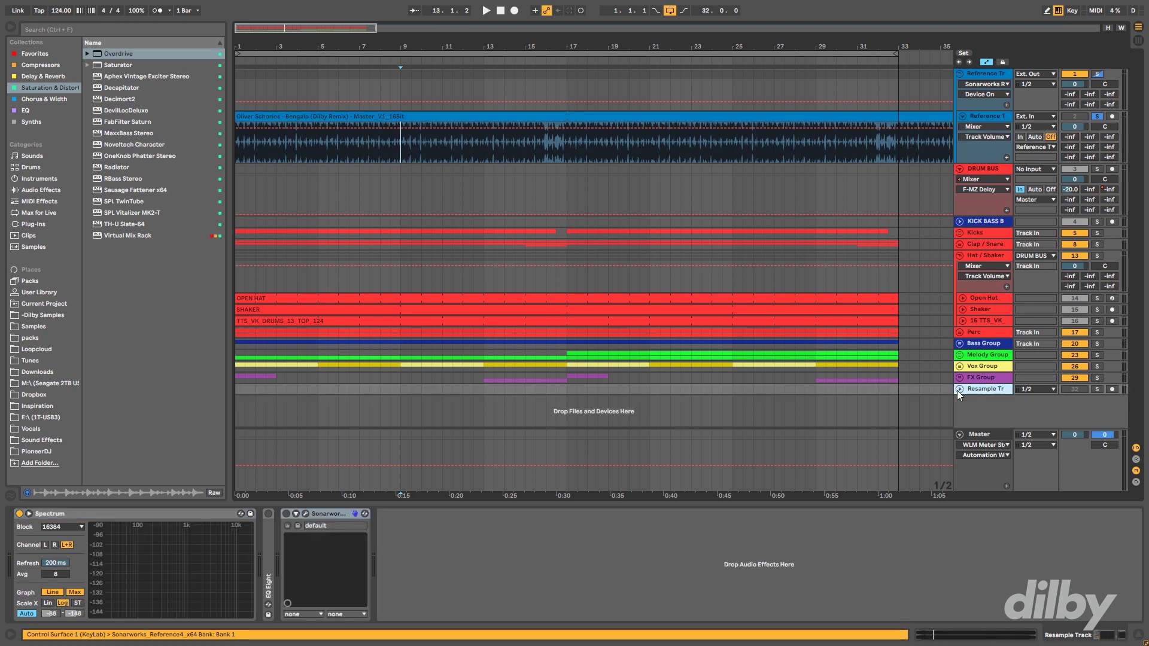
{"action": "left_click", "coordinate": [959, 389]}
{"action": "left_click", "coordinate": [567, 399]}
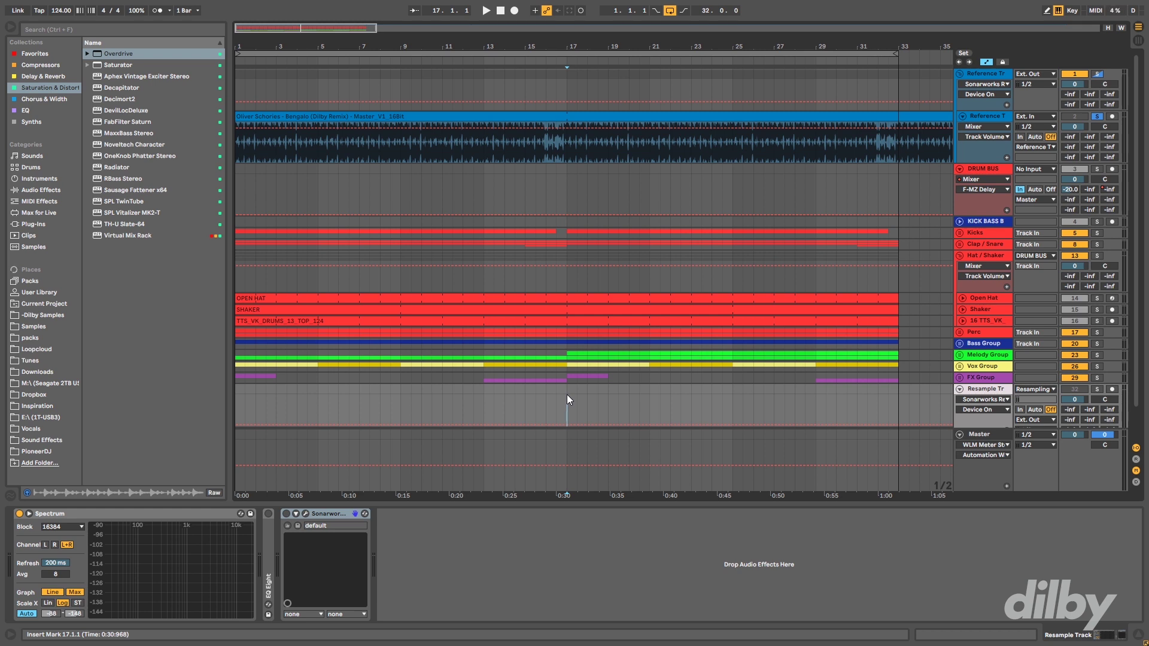
- Unfold the Melody Group, then solo and unfold its first Melody track
{"action": "left_click", "coordinate": [959, 354]}
{"action": "left_click", "coordinate": [981, 267]}
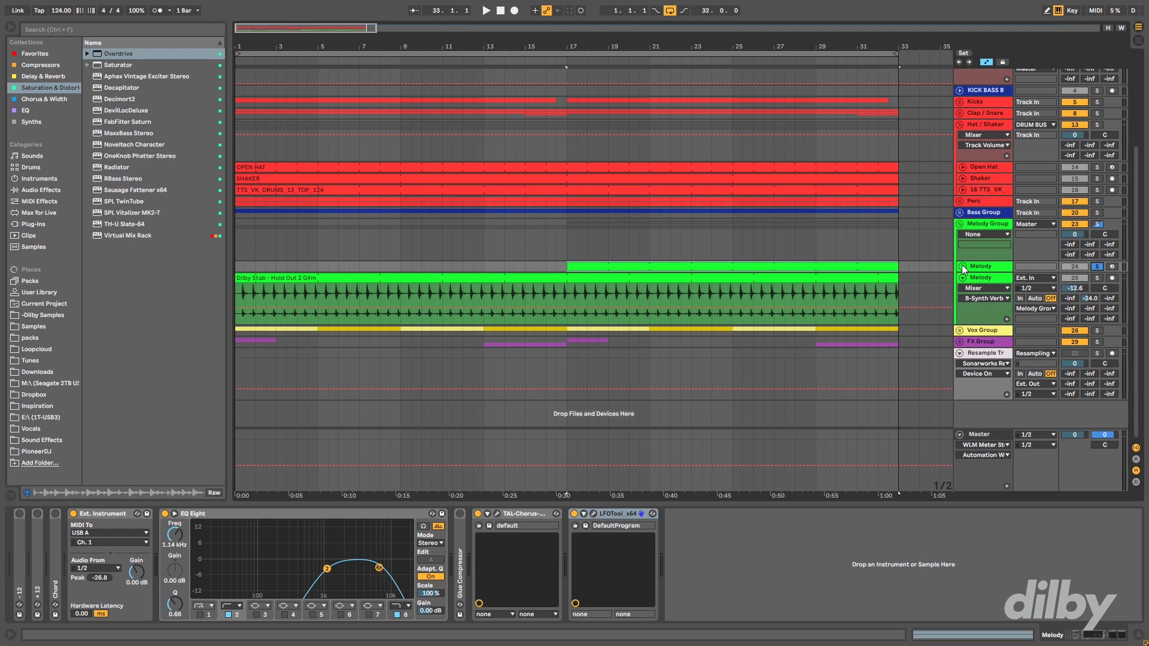
{"action": "left_click", "coordinate": [962, 267]}
- Check that the Resample Track's input is Resampling, and record the soloed melody onto it from bar 17 to about bar 21
{"action": "left_click", "coordinate": [1029, 353]}
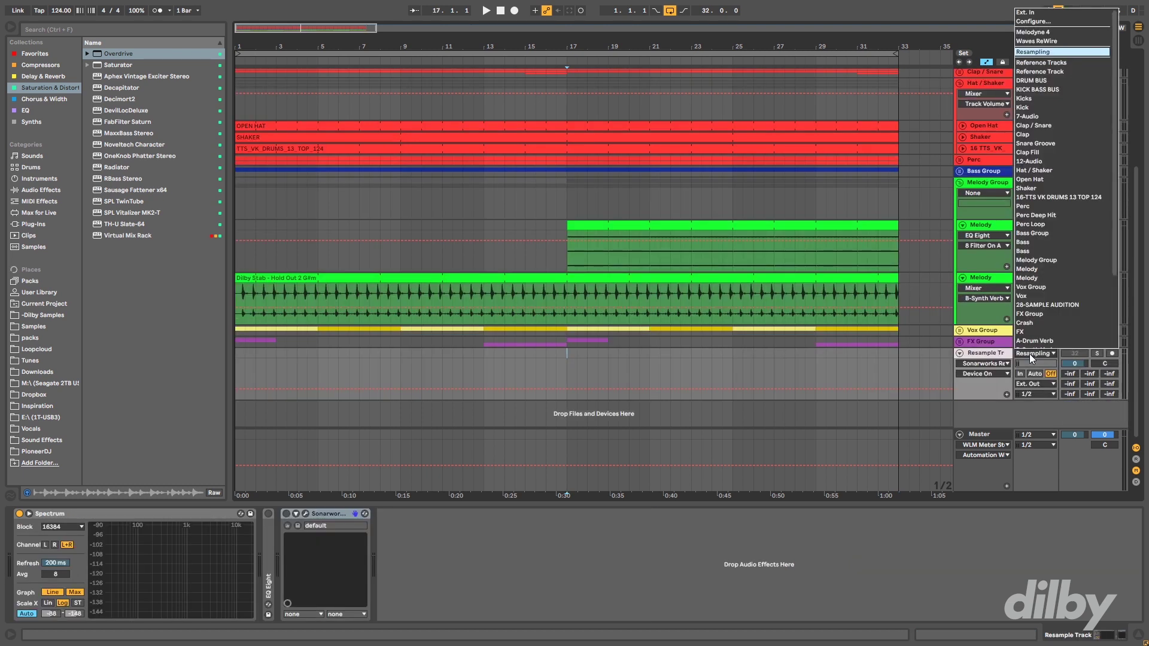
{"action": "left_click", "coordinate": [1029, 353]}
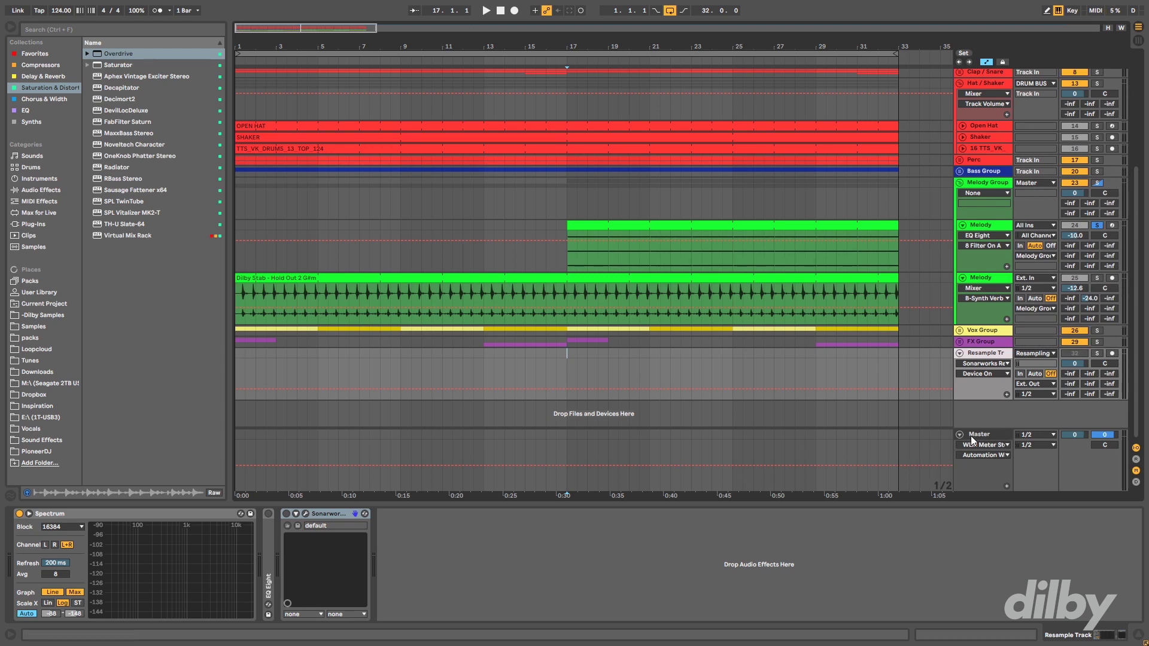
{"action": "left_click", "coordinate": [514, 11]}
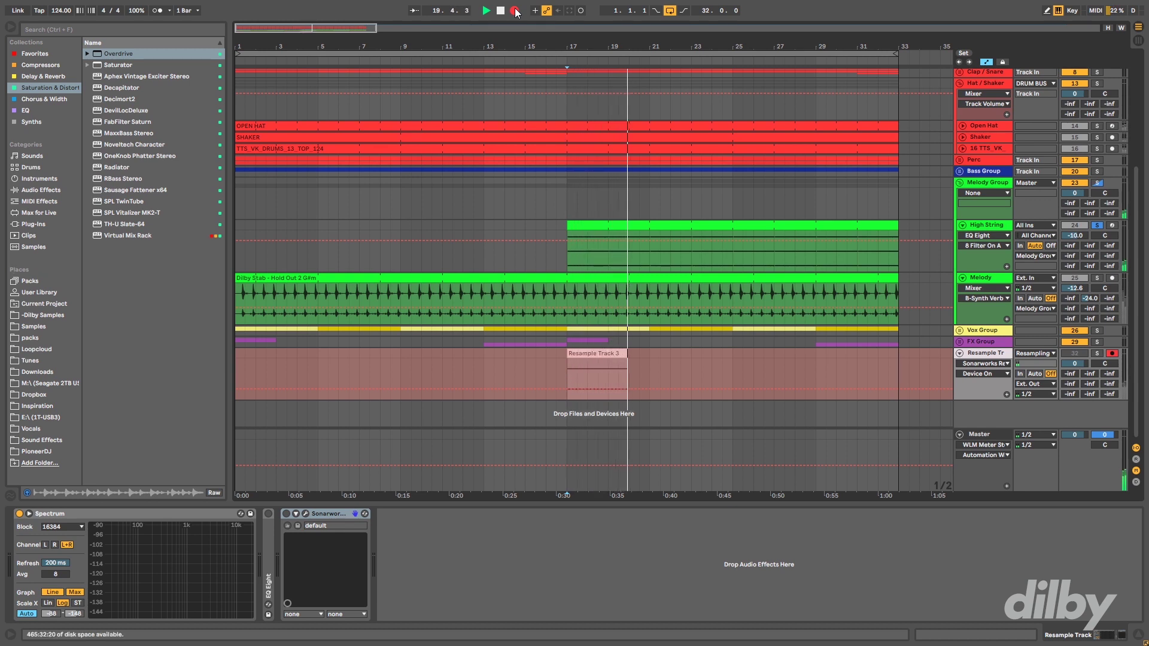
{"action": "key", "text": "space"}
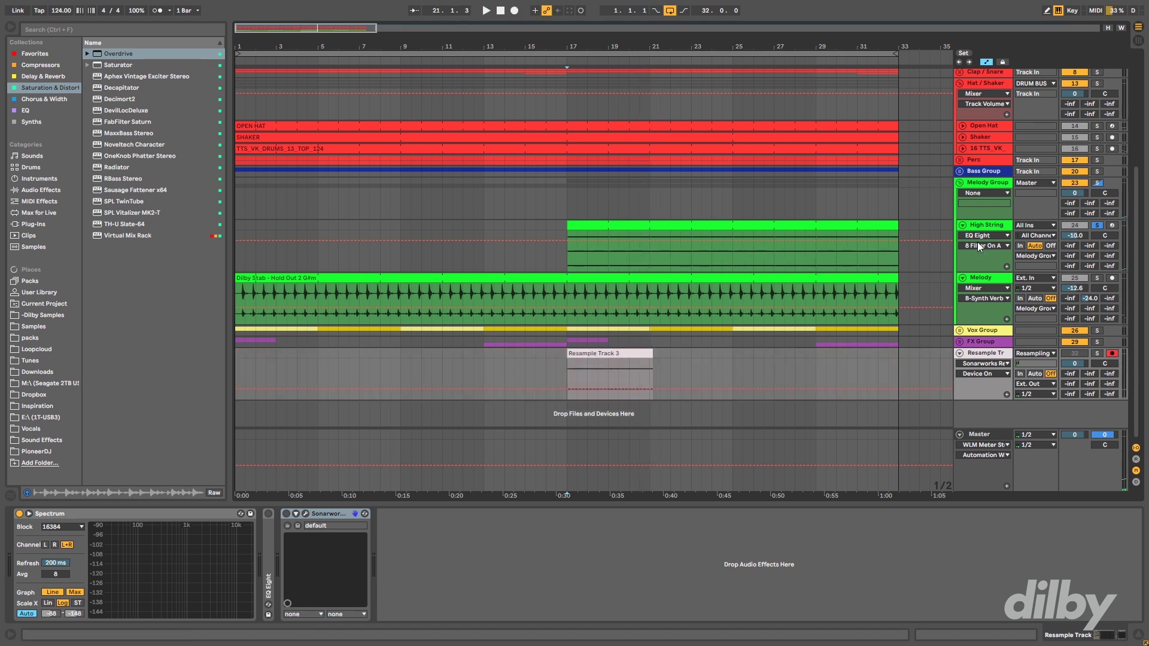
- Insert an audio track named High String Audio below the High String track and move the recorded resample clip onto it at bar 17
{"action": "left_click", "coordinate": [984, 225]}
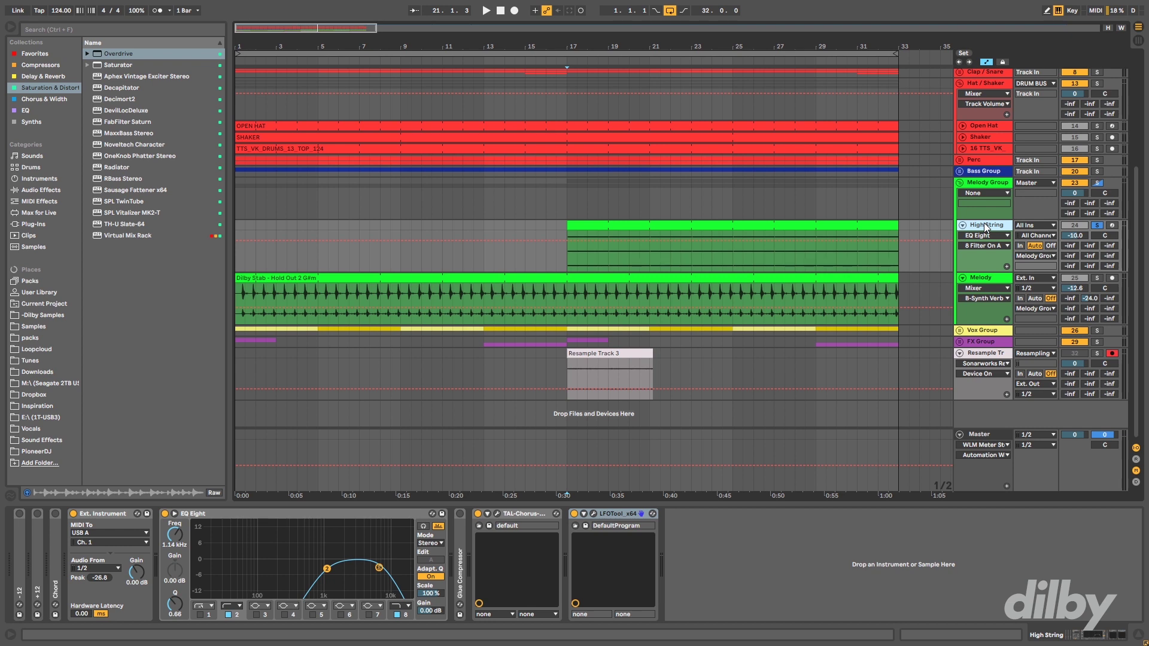
{"action": "key", "text": "ctrl+t"}
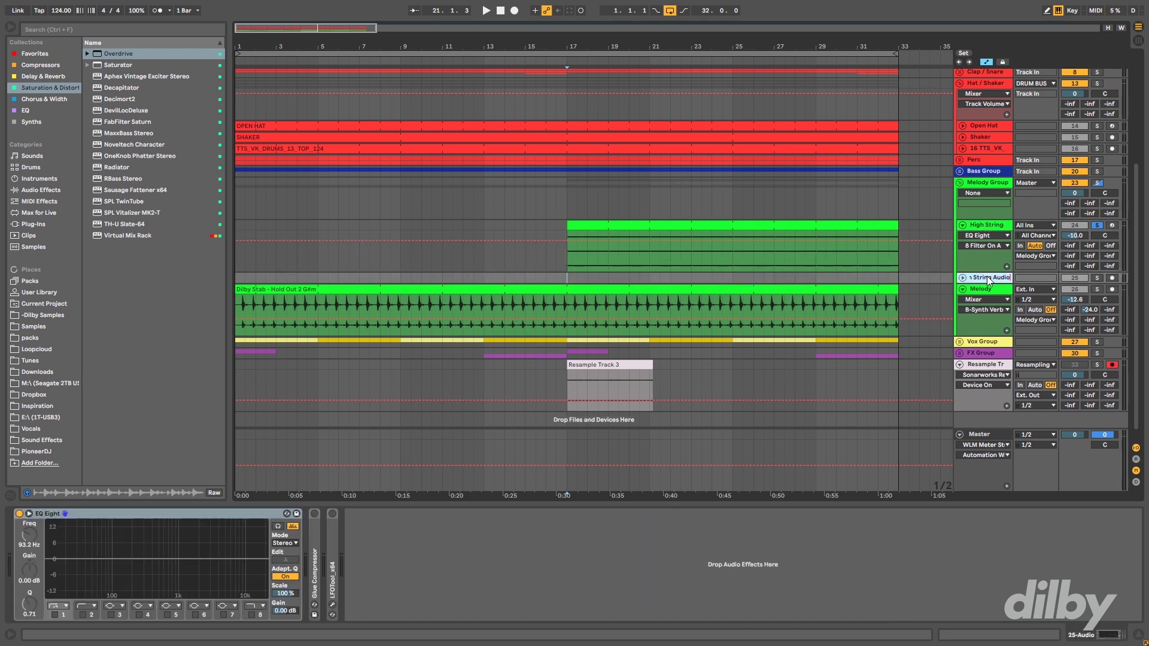
{"action": "type", "text": "High String Audio"}
{"action": "key", "text": "Return"}
{"action": "left_click_drag", "start_coordinate": [590, 365], "coordinate": [597, 279]}
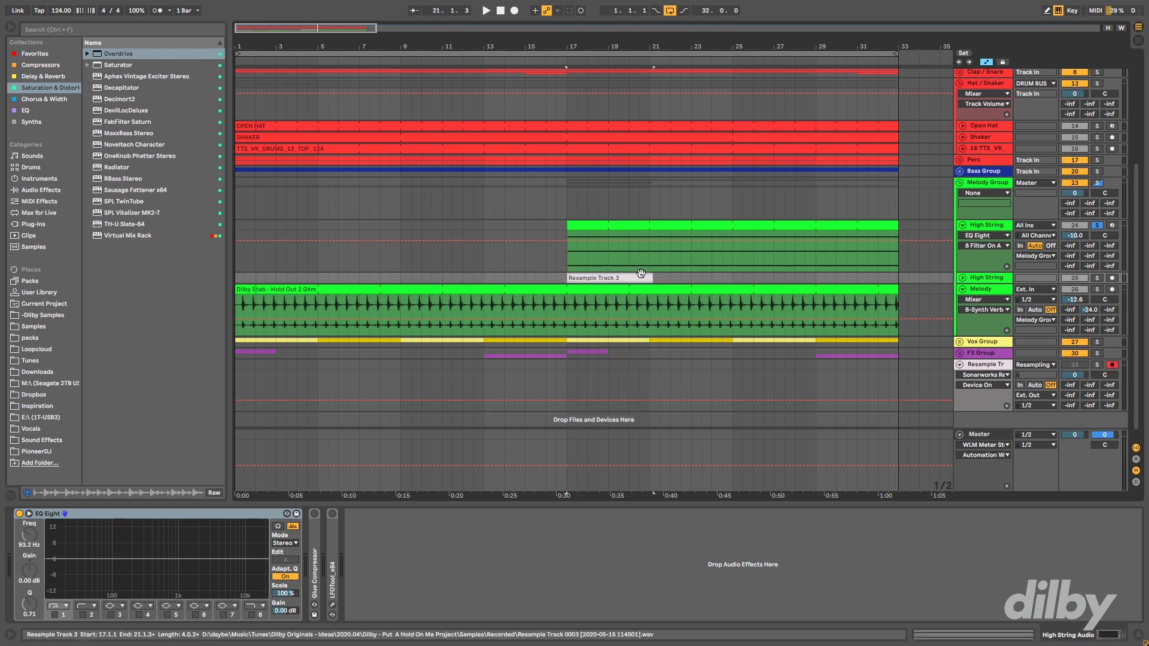
- Loop the resampled clip's audio from 2.1.1 to 4.1.1 and extend the clip in the arrangement to bar 33
{"action": "double_click", "coordinate": [637, 274]}
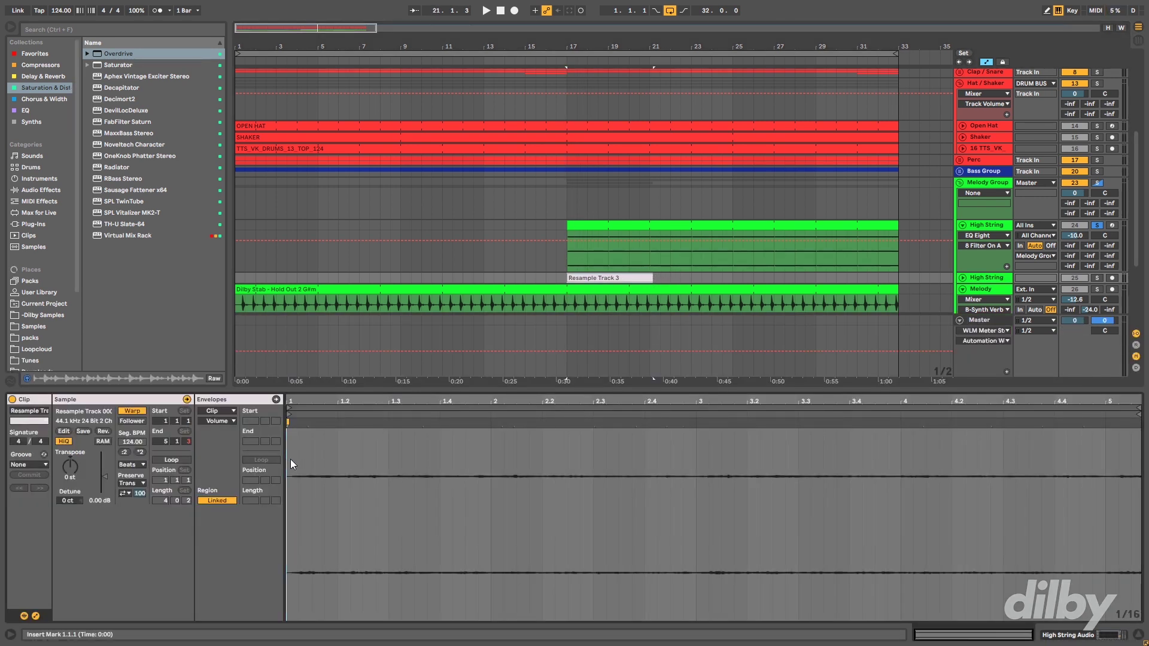
{"action": "left_click_drag", "start_coordinate": [289, 458], "coordinate": [592, 476]}
{"action": "left_click_drag", "start_coordinate": [491, 493], "coordinate": [903, 494]}
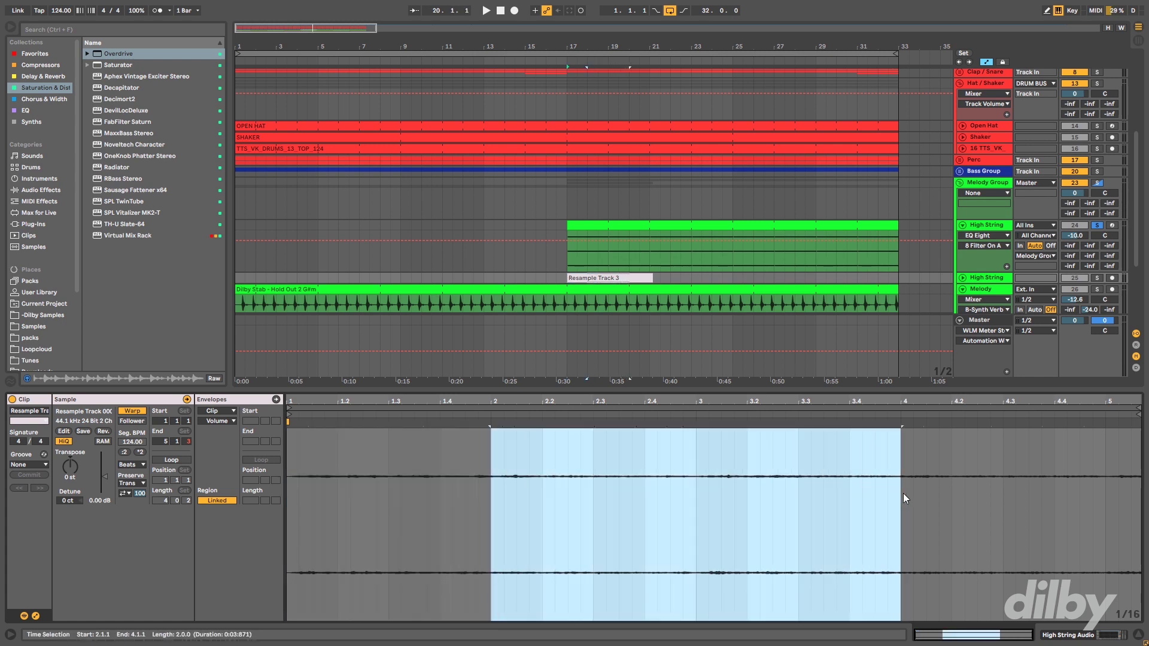
{"action": "key", "text": "ctrl+l"}
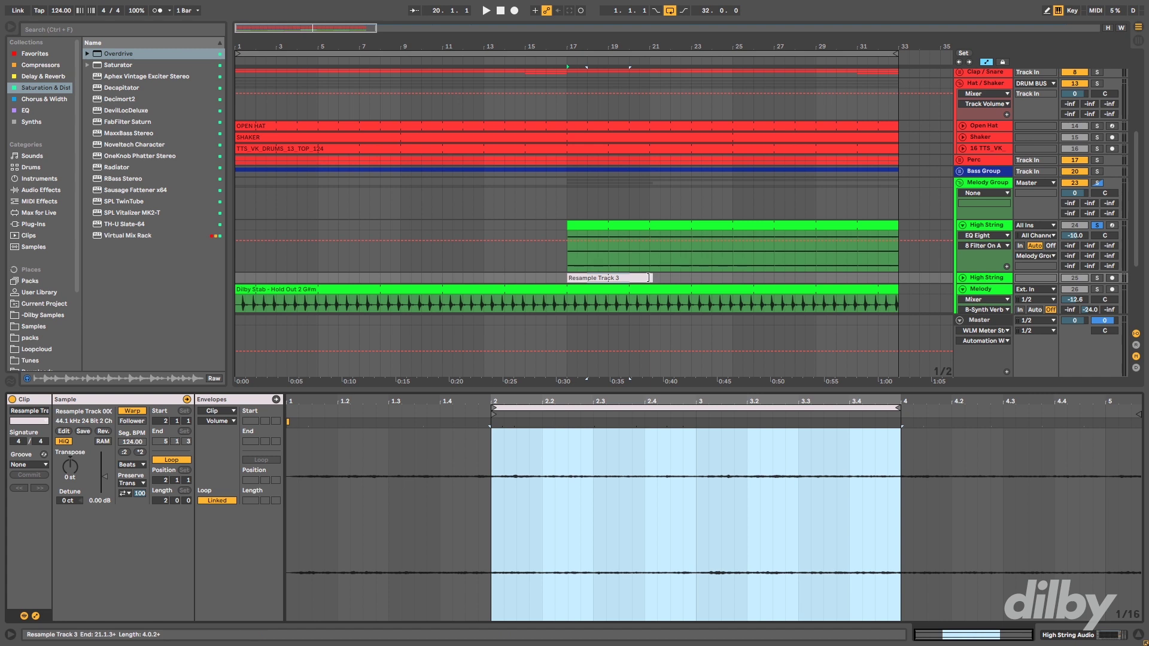
{"action": "key", "text": "z"}
- Fold, unsolo and deactivate the original High String track, and play the arrangement from bar 17
{"action": "left_click", "coordinate": [963, 225]}
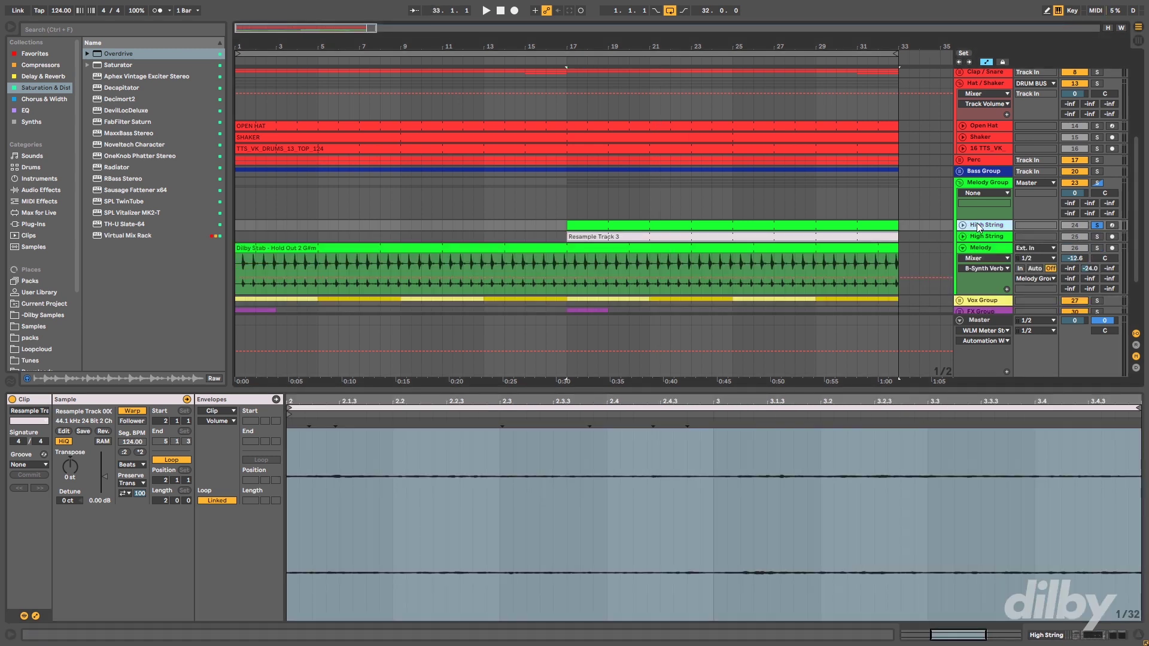
{"action": "left_click", "coordinate": [1096, 225]}
{"action": "key", "text": "space"}
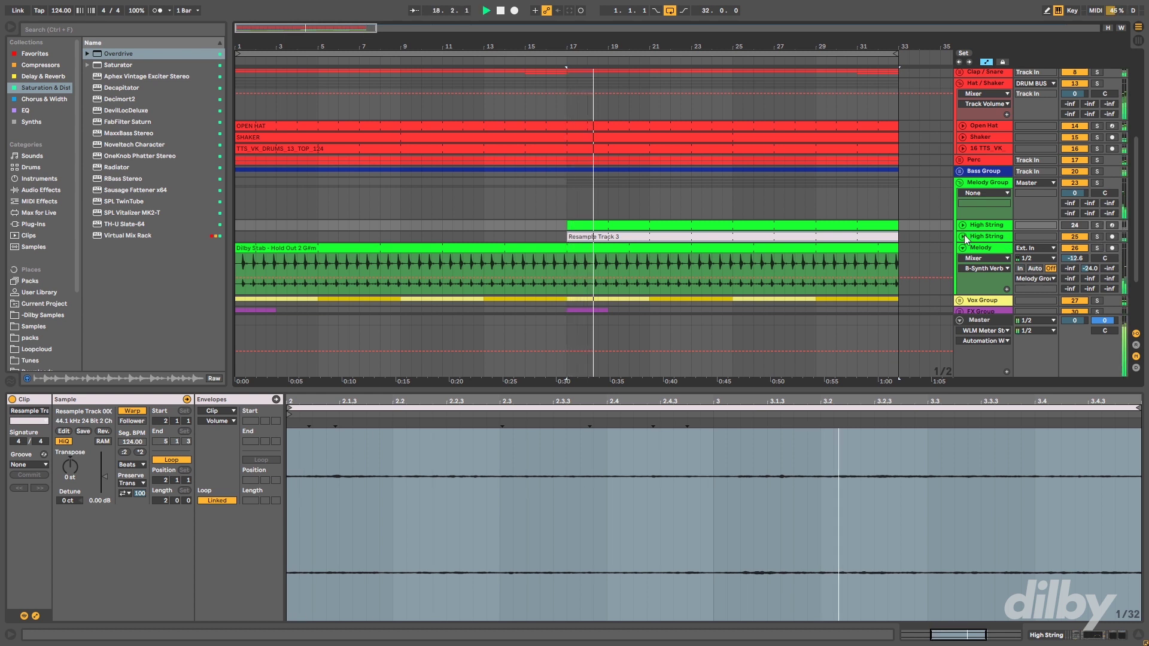
- Unfold the High String Audio track and alternate activation between it and the original High String track during playback to compare them
{"action": "key", "text": "u"}
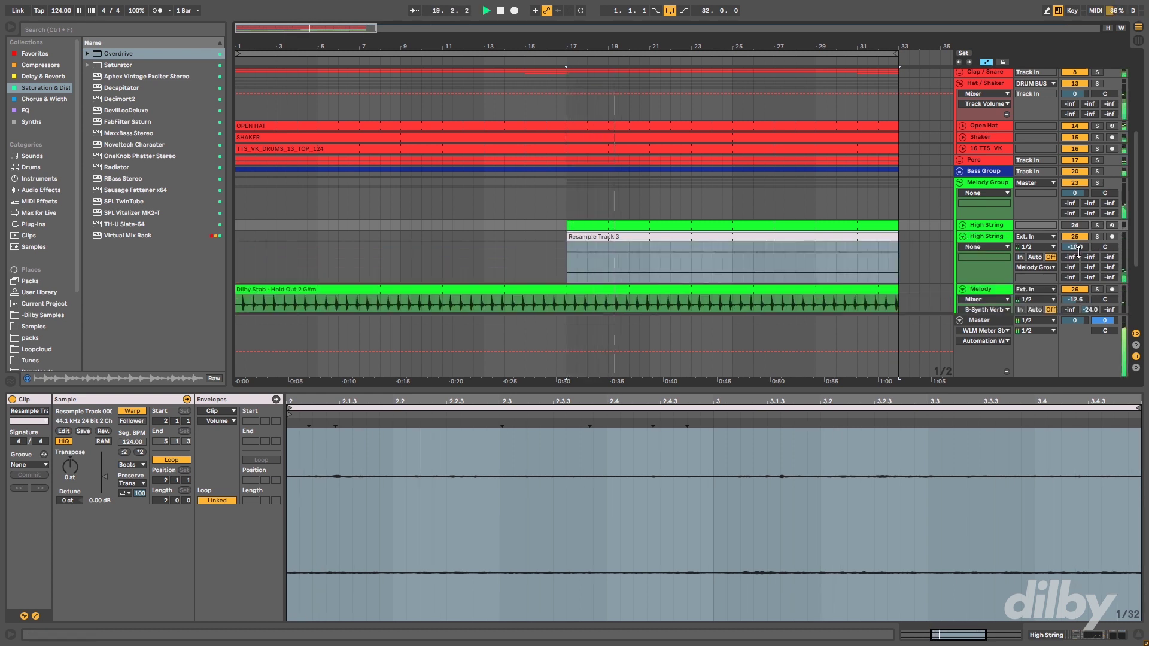
{"action": "left_click", "coordinate": [1075, 235]}
{"action": "left_click", "coordinate": [1071, 225]}
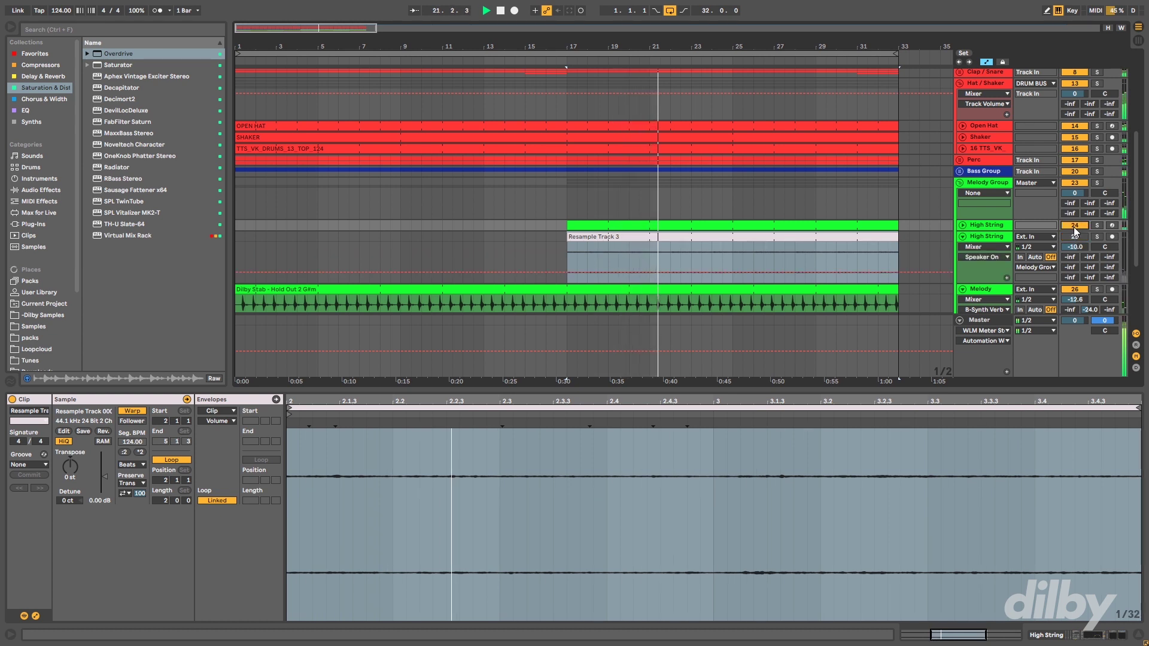
{"action": "left_click", "coordinate": [1073, 228]}
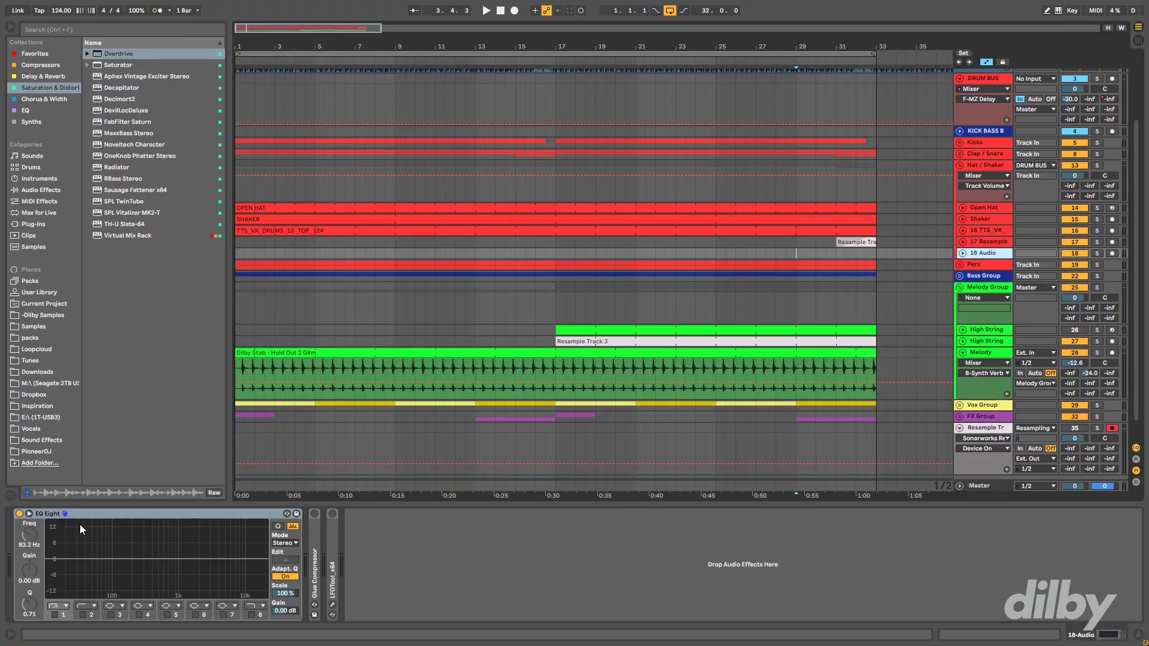
- Examine the 18 Audio track's EQ Eight, Glue Compressor and LFOTool chain and its volume, and save it as the default audio track
{"action": "left_click", "coordinate": [334, 555]}
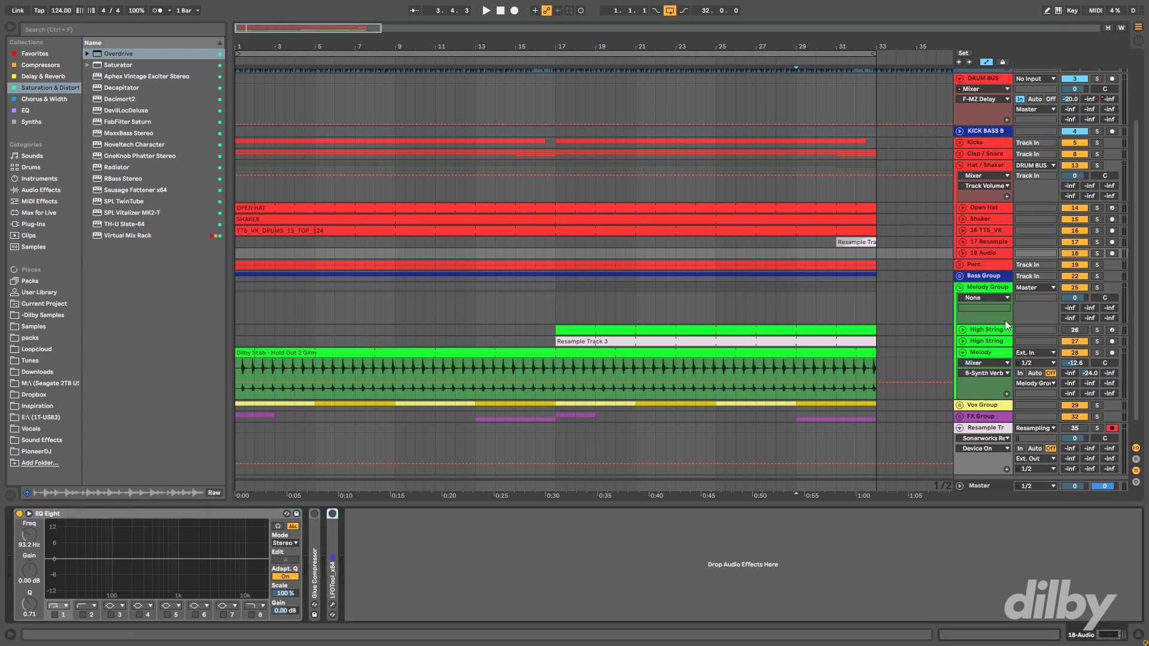
{"action": "left_click", "coordinate": [964, 252]}
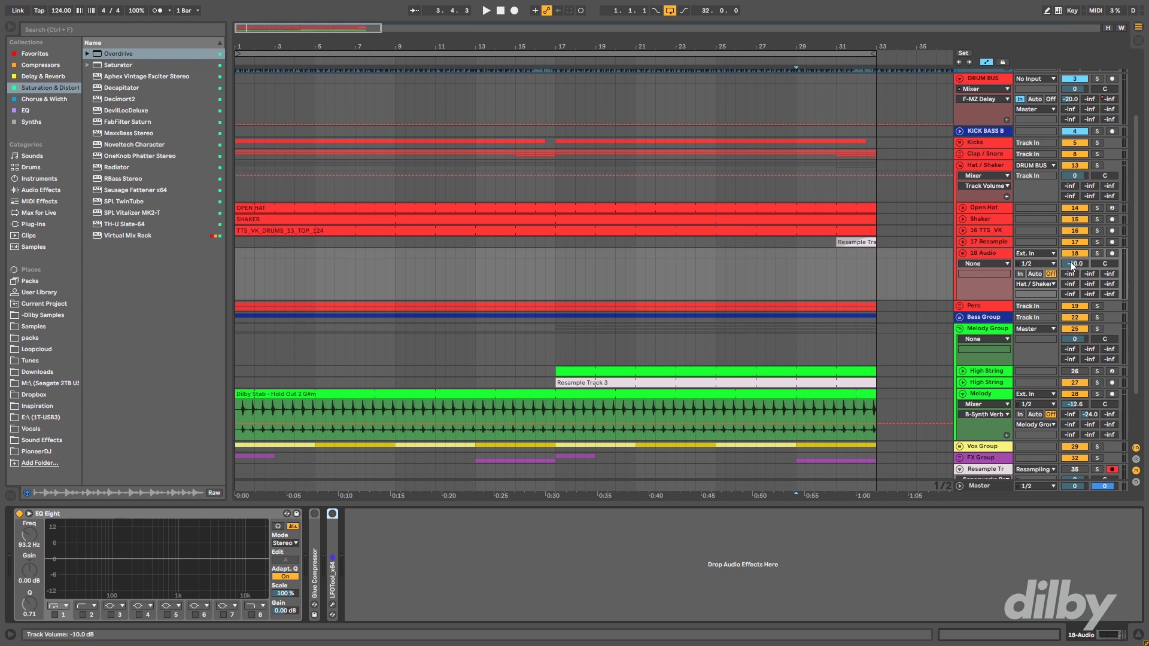
{"action": "left_click", "coordinate": [969, 279]}
{"action": "left_click", "coordinate": [807, 279]}
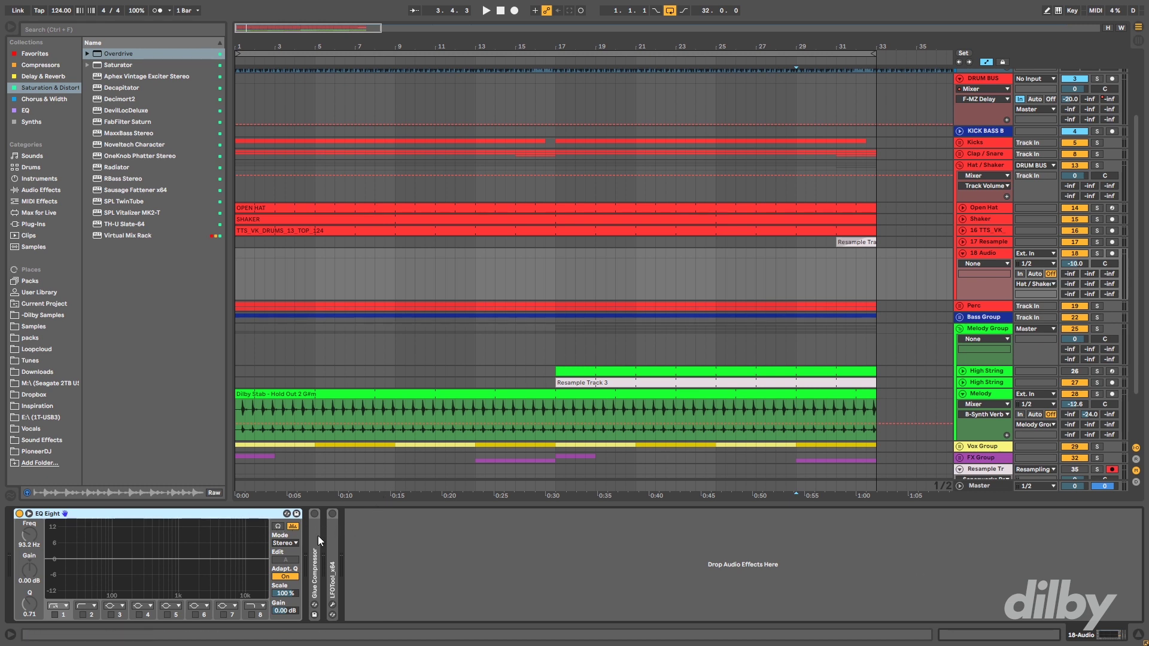
{"action": "right_click", "coordinate": [982, 253]}
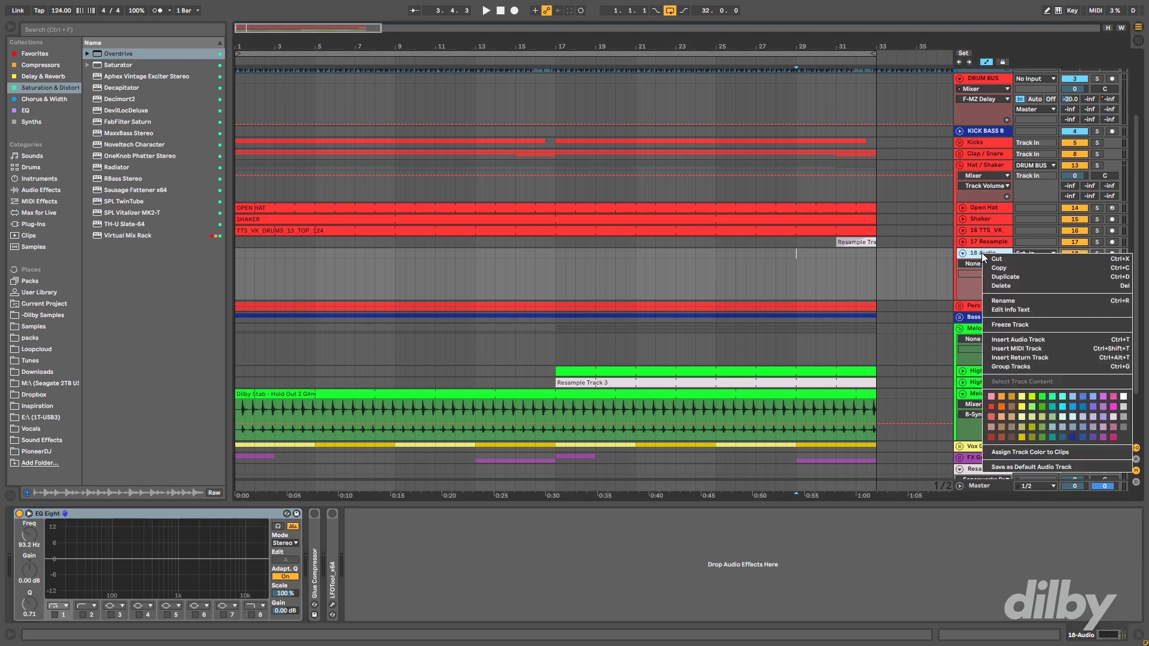
{"action": "left_click", "coordinate": [1028, 467]}
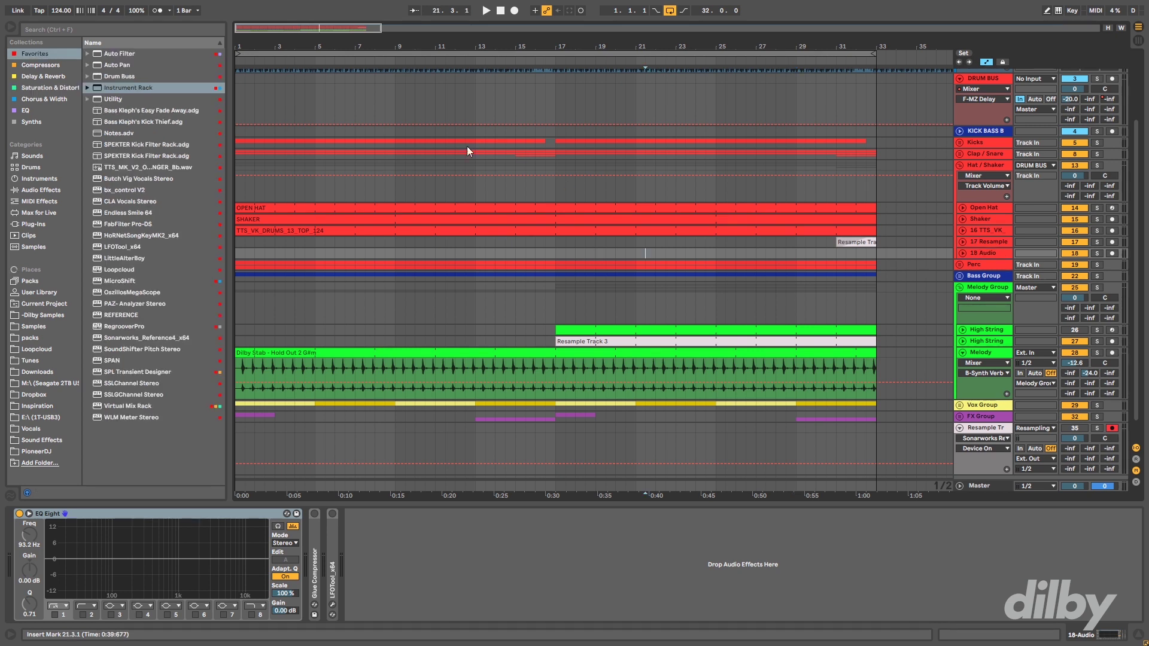
- Show the rename option for the Favorites collection without changing its name, and browse the Compressors and Delay & Reverb collections
{"action": "right_click", "coordinate": [34, 53]}
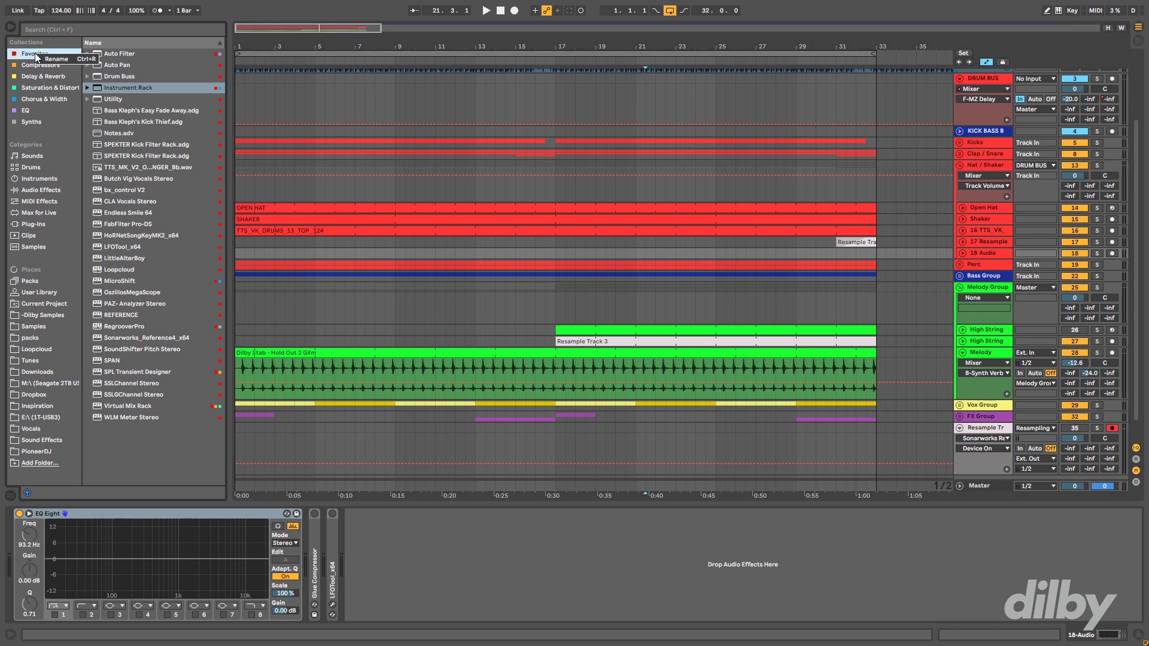
{"action": "left_click", "coordinate": [48, 59]}
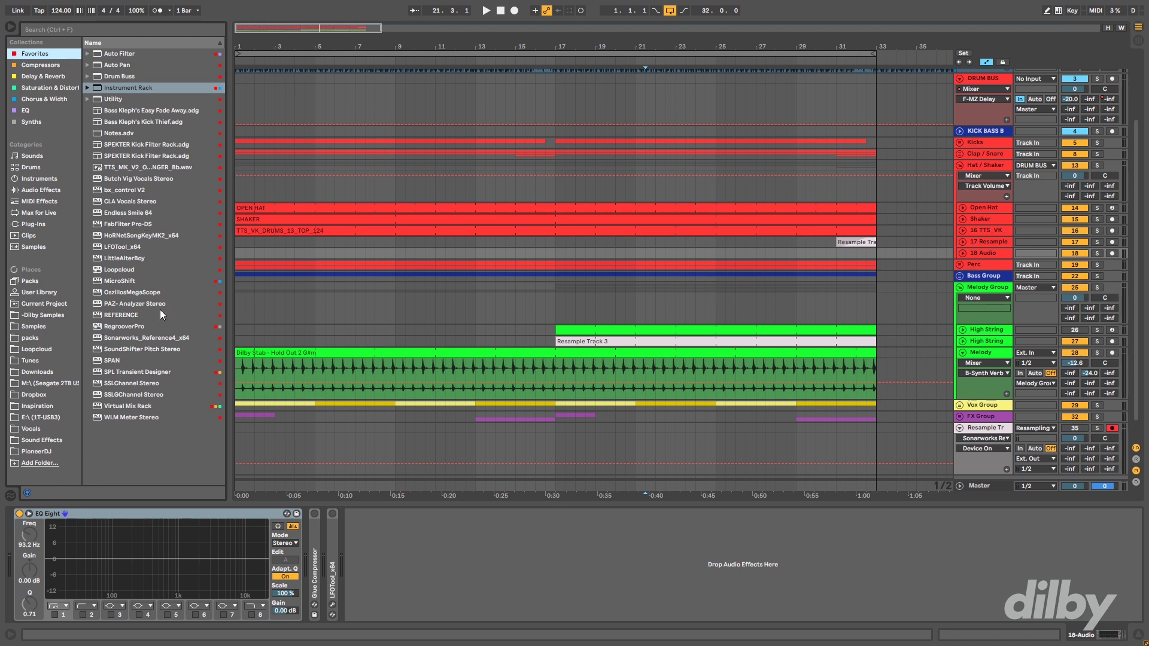
{"action": "key", "text": "Down"}
{"action": "key", "text": "Down"}
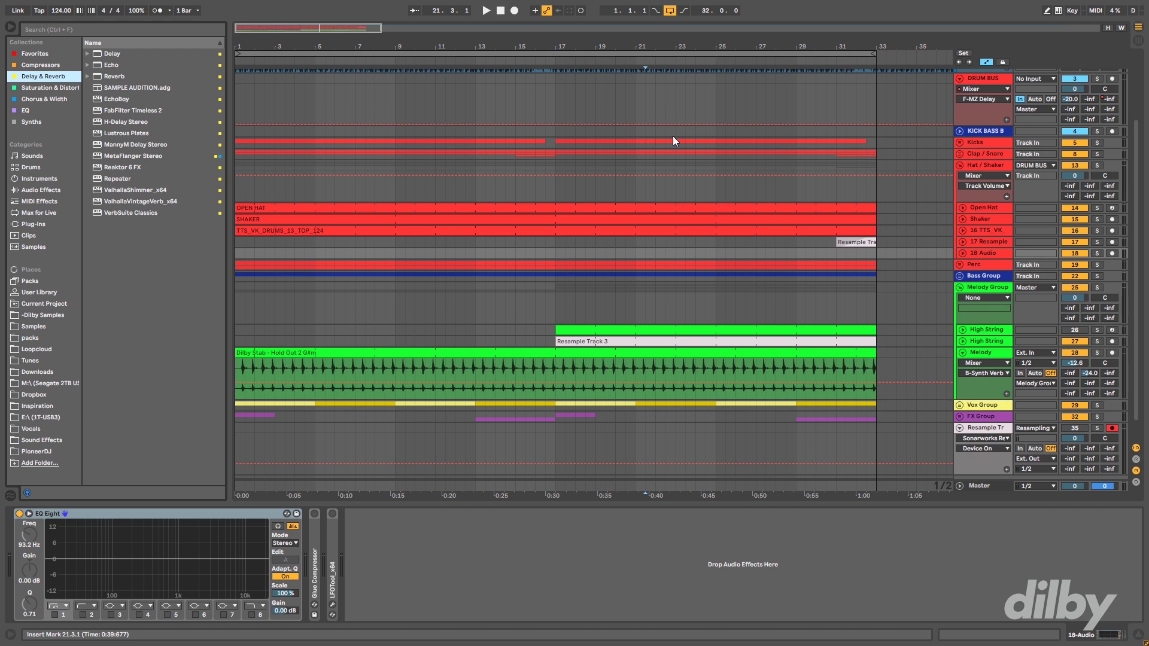
- Open the File/Folder preferences that contain the option to save the current set as default
{"action": "key", "text": "ctrl+comma"}
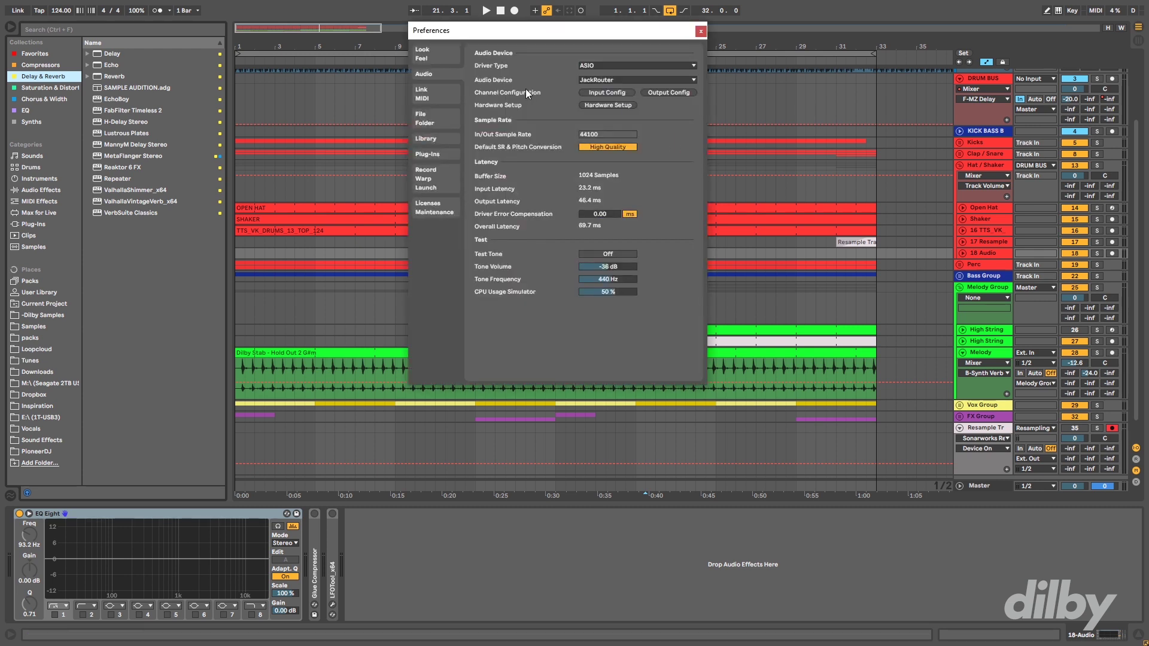
{"action": "left_click", "coordinate": [444, 118]}
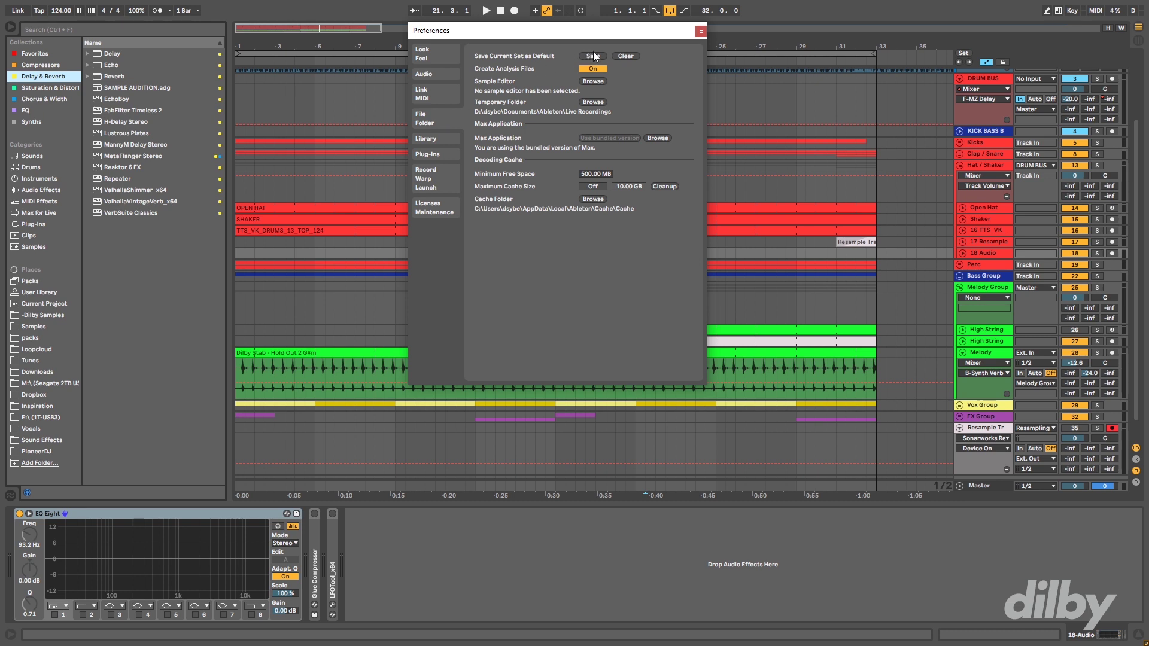